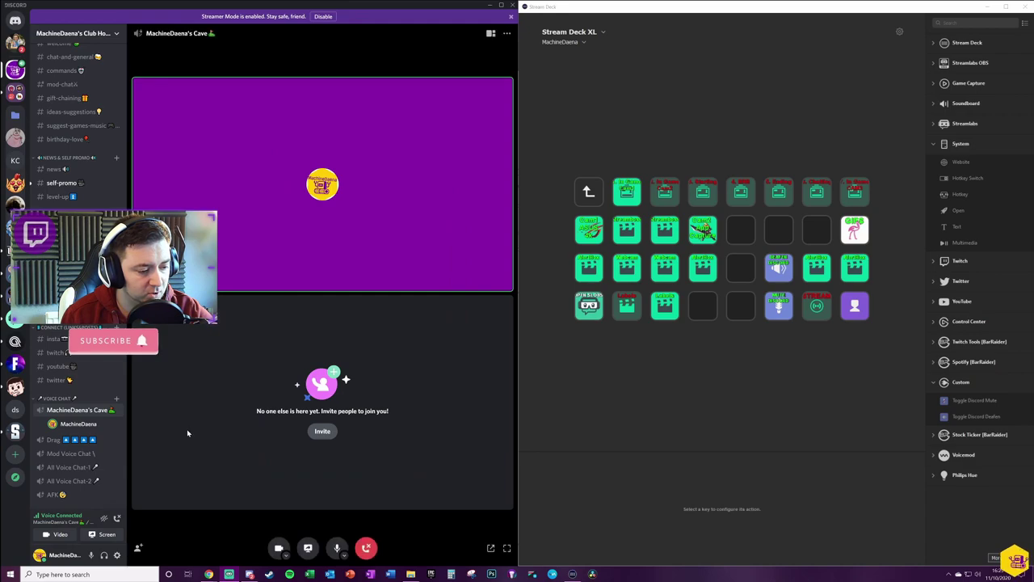
Step: Delete the Discord mute and deafen keys from the Stream Deck XL layout and uninstall the custom Discord plugin
left_click(104, 555)
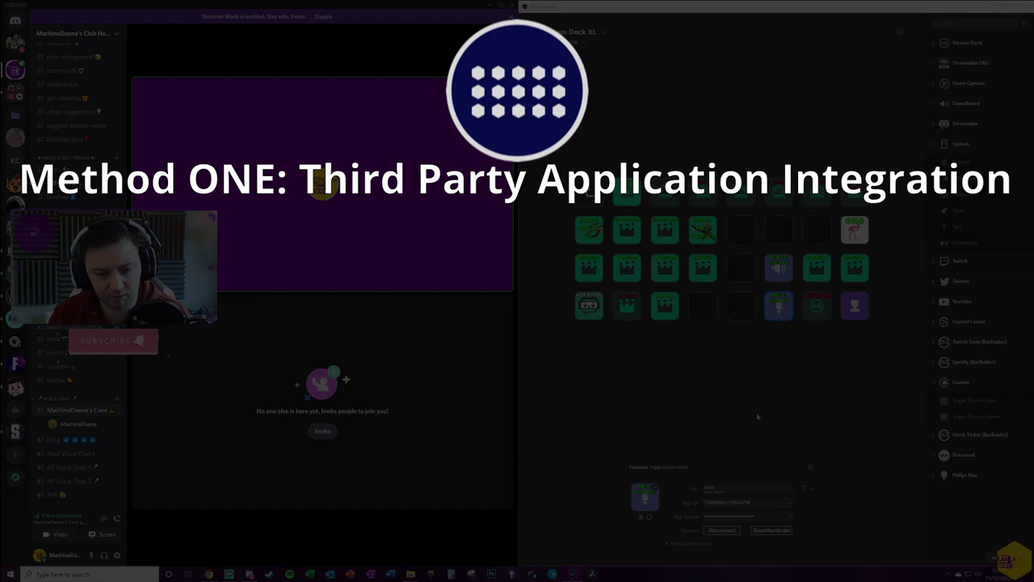
key("Delete")
left_click(790, 308)
left_click(778, 305)
key("Delete")
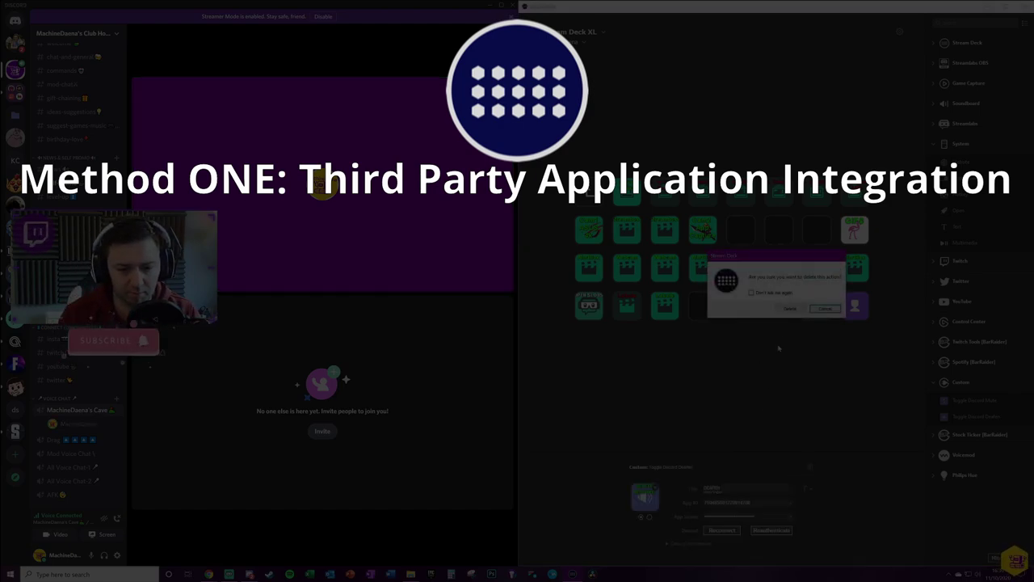
left_click(790, 308)
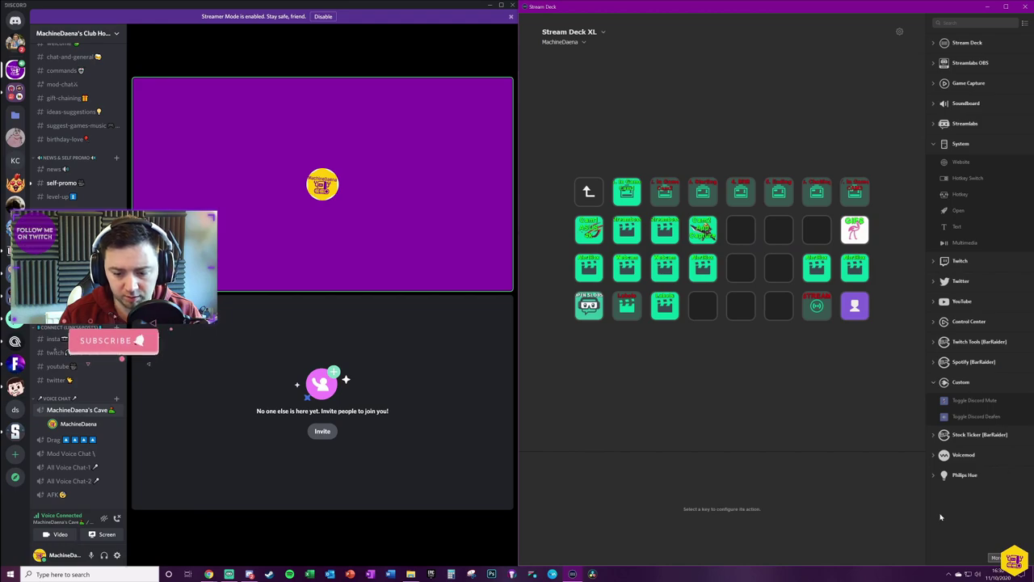
left_click(998, 558)
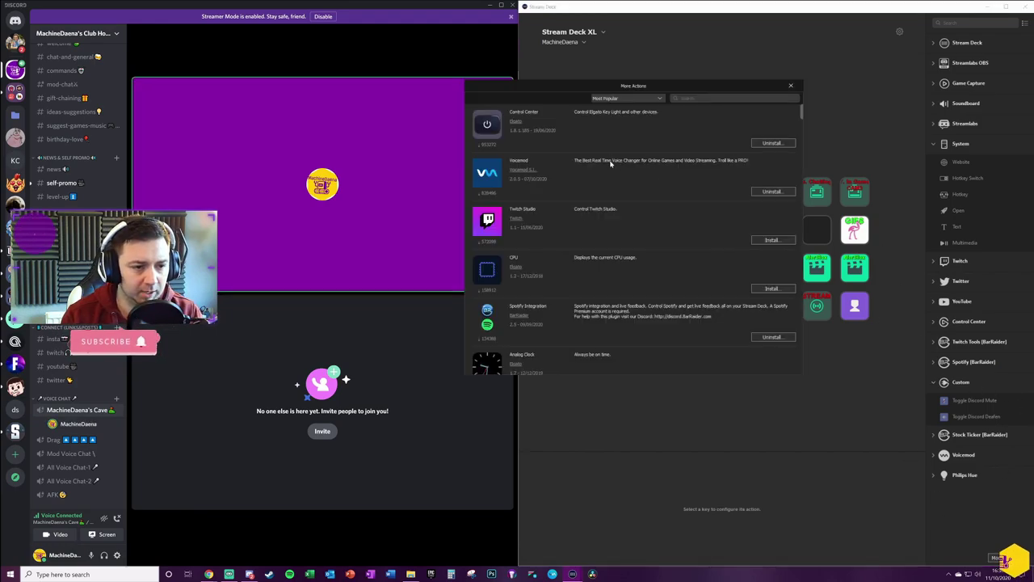
left_click(791, 85)
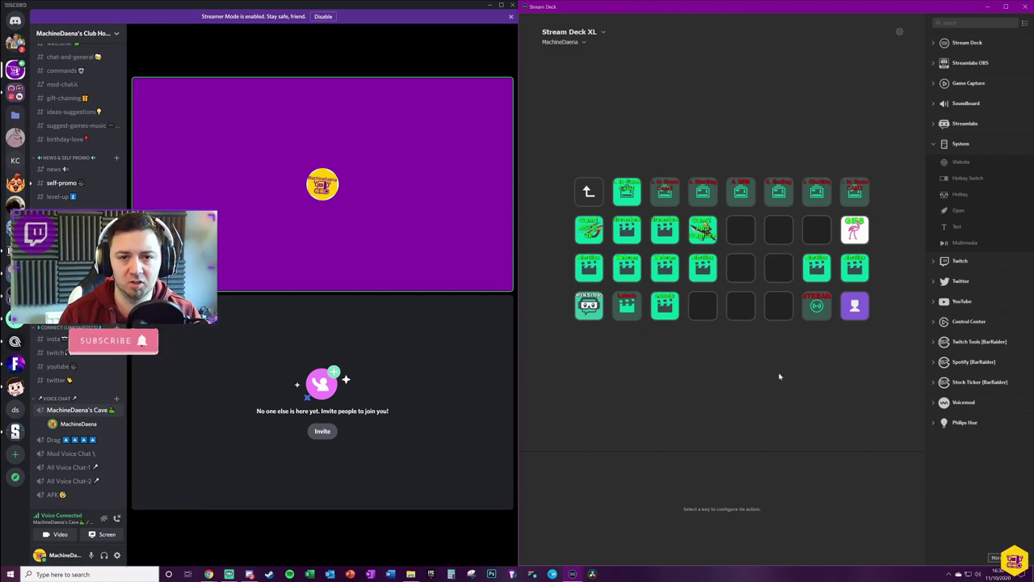
Step: Switch to the Chrome window showing the StreamDeck-Discord v2.3 release page on GitHub and highlight its address
left_click(208, 574)
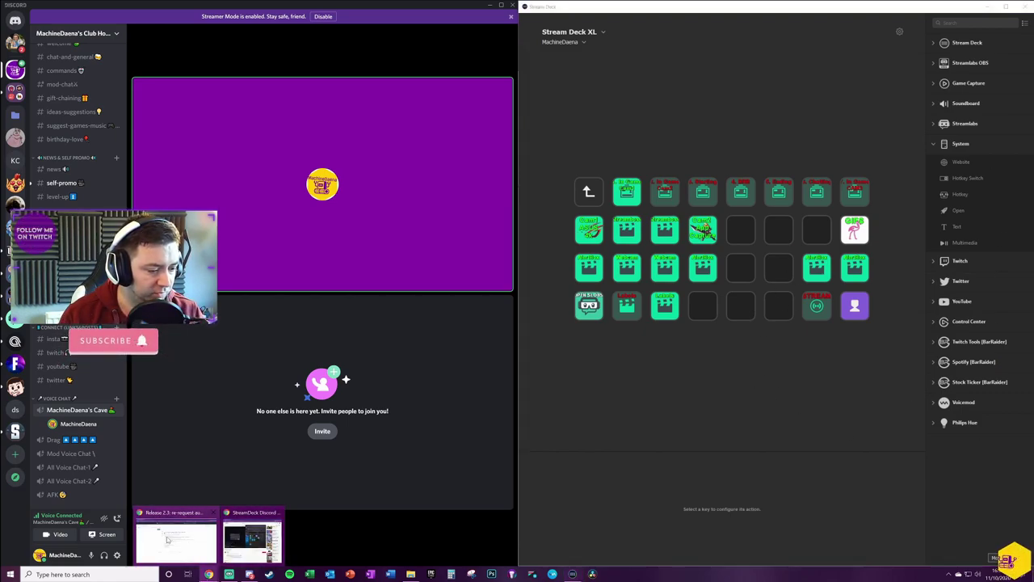
left_click(176, 538)
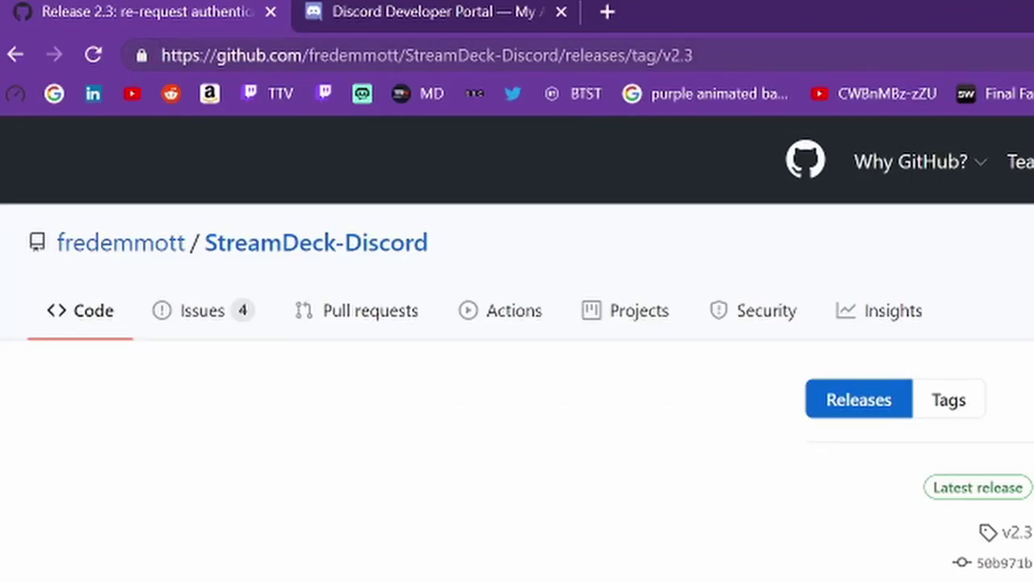
key("ctrl+l")
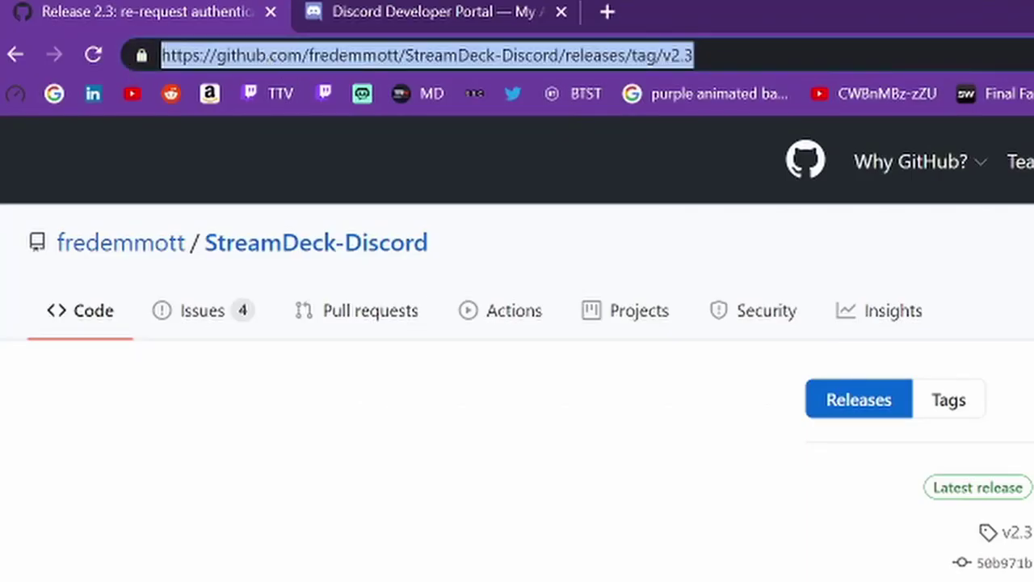
left_click(653, 251)
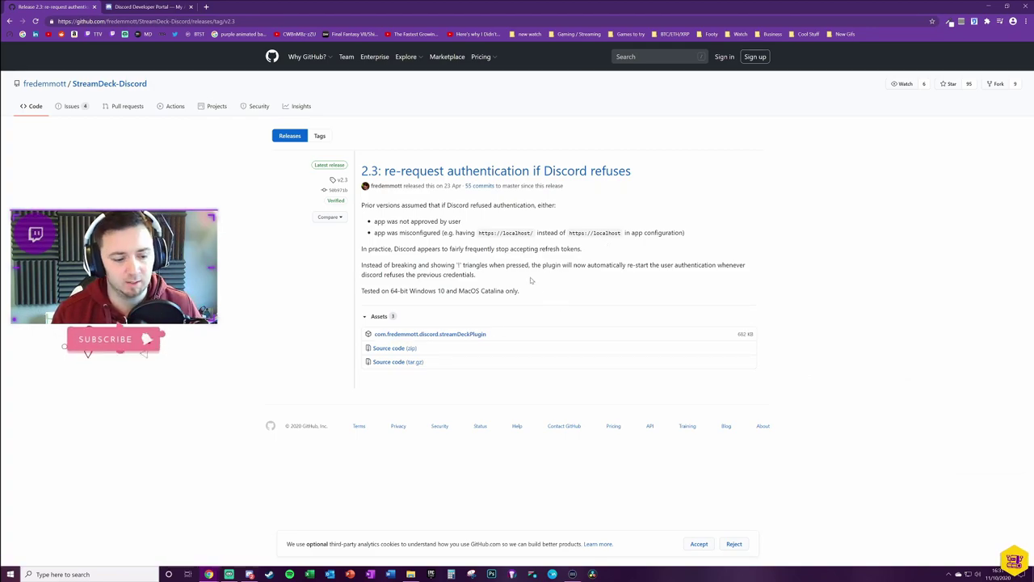
Step: Switch to Stream Deck and check the list of installed additional actions
left_click(590, 573)
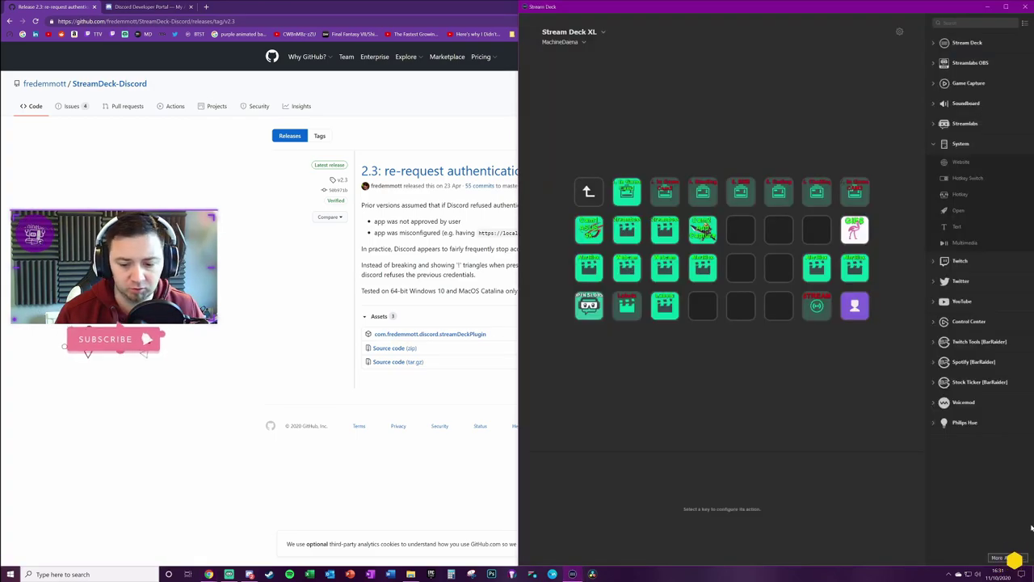
left_click(998, 558)
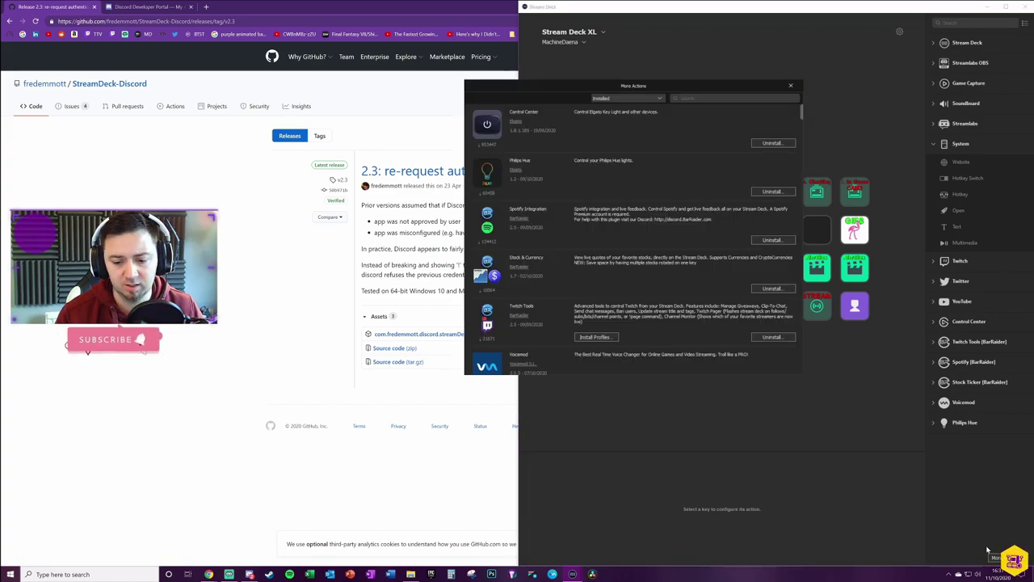
left_click(790, 86)
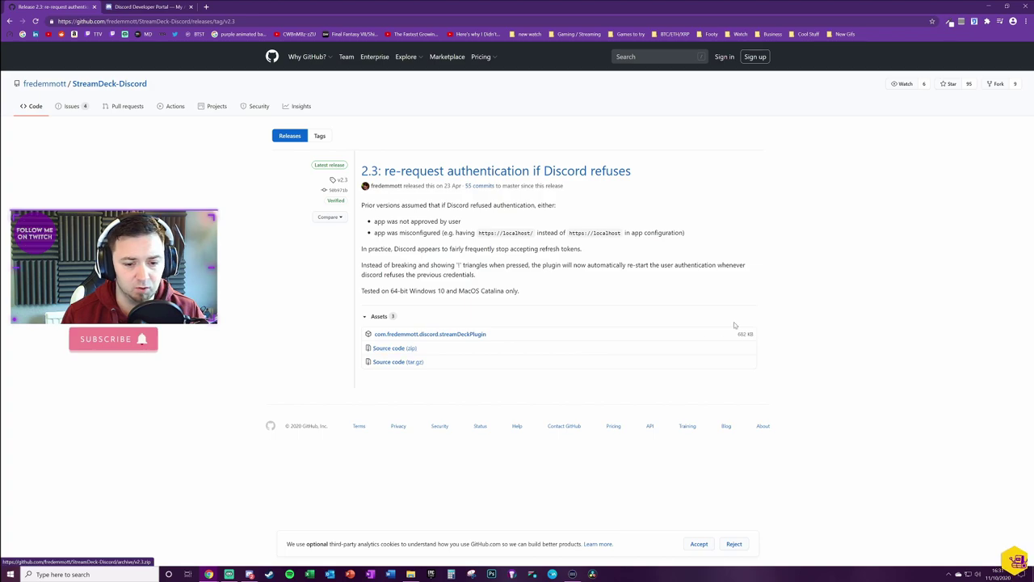
Step: Download the StreamDeck-Discord v2.3 plugin file from the release assets and install it as a custom action in Stream Deck
left_click(451, 337)
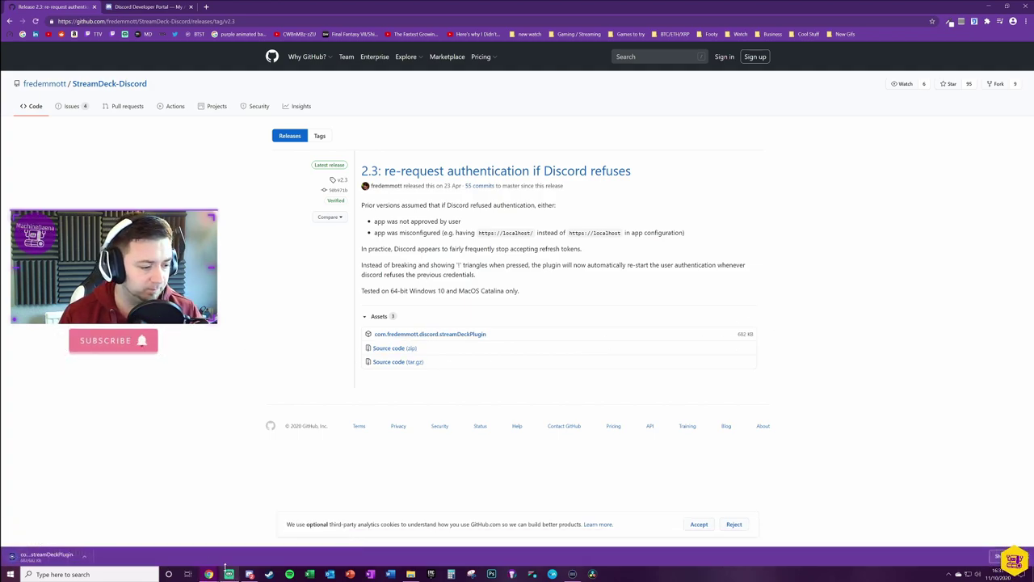
left_click(40, 558)
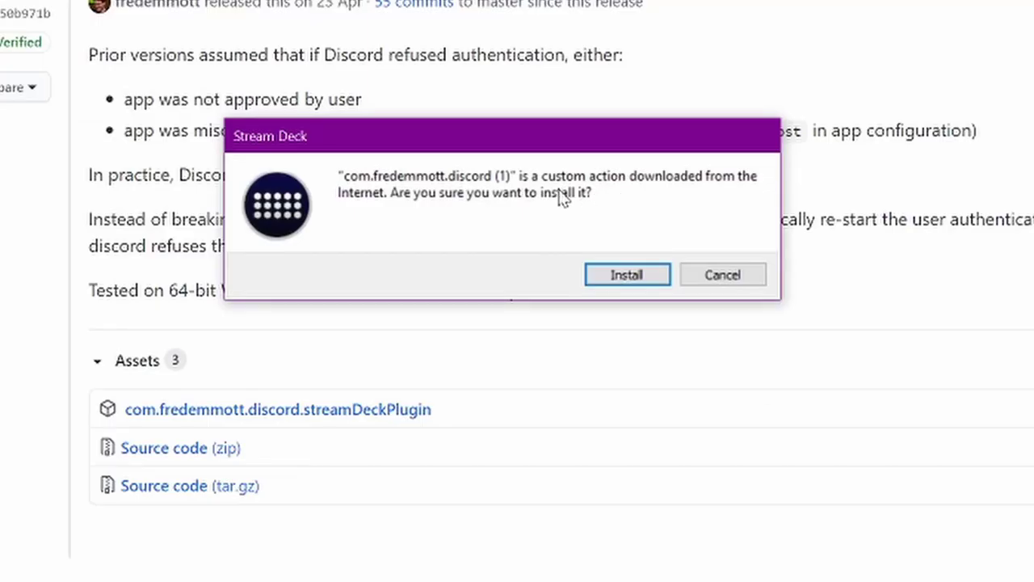
left_click(639, 279)
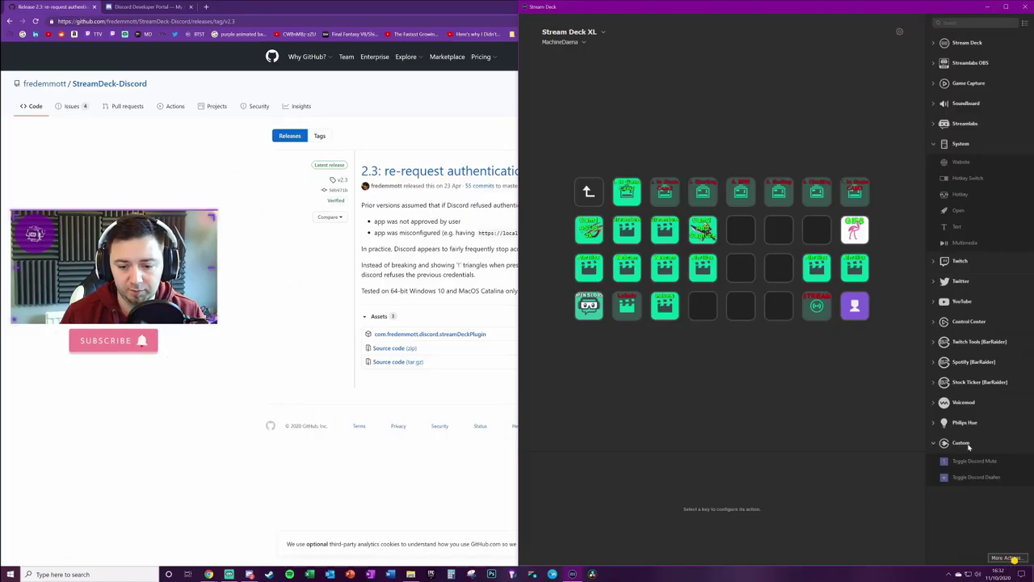
Step: Move the Custom category above Philips Hue and assign Toggle Discord Deafen and Toggle Discord Mute to the sixth-column keys in rows three and four
left_click(1026, 24)
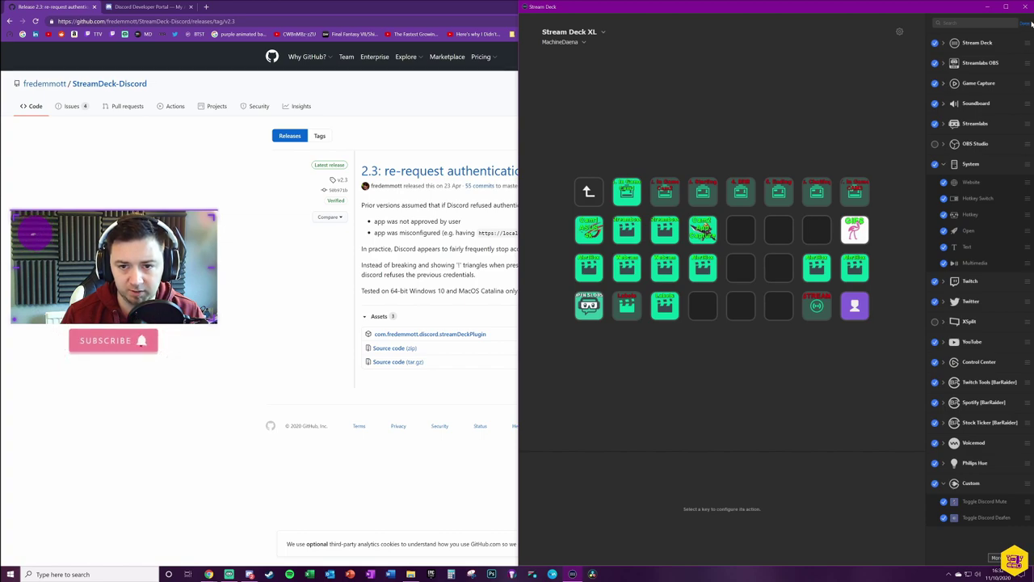
left_click_drag(1030, 492, 779, 305)
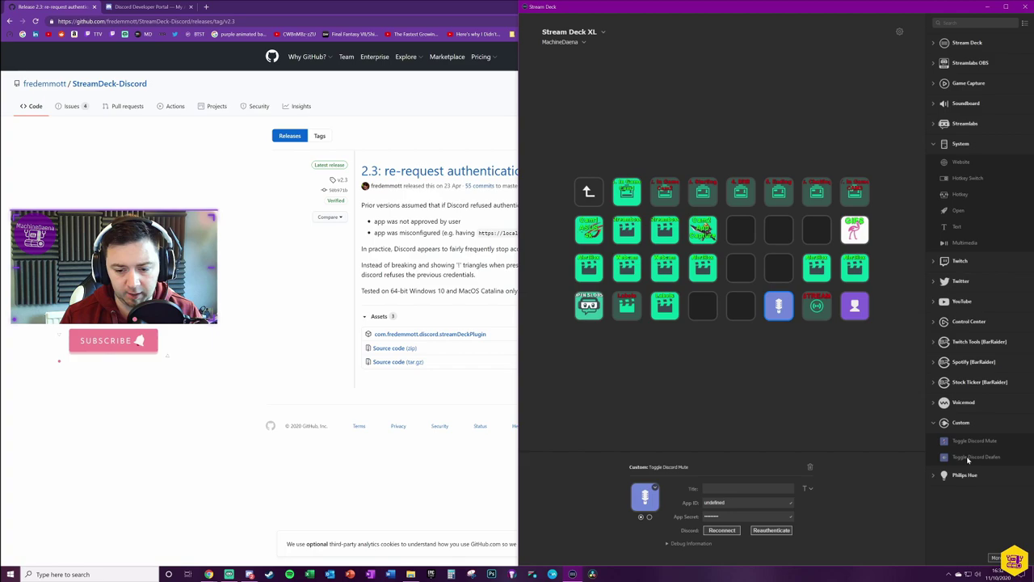
left_click_drag(974, 457, 779, 268)
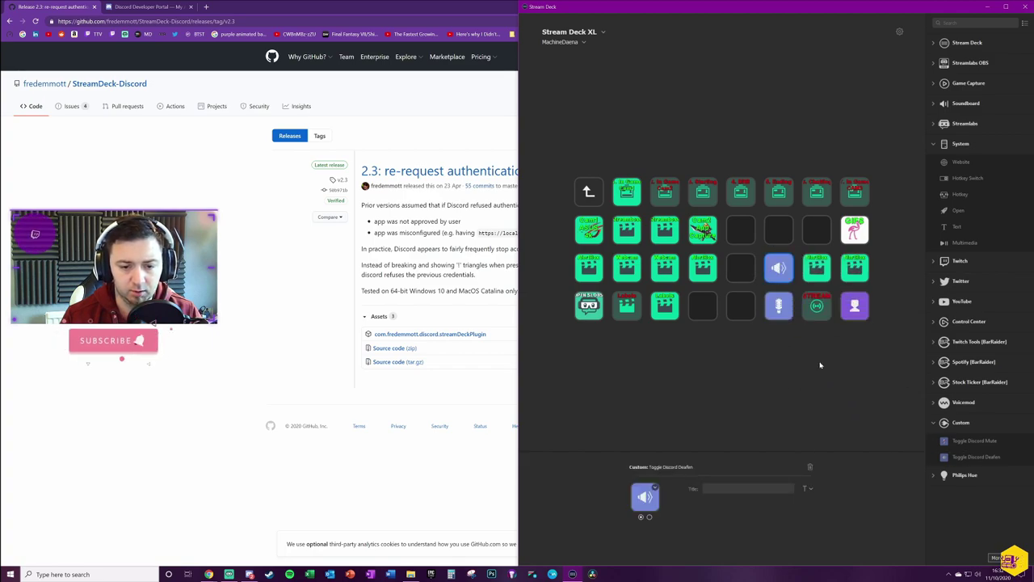
left_click(826, 396)
Step: Title the Toggle Discord Deafen key "Discord Deafen" over two lines
left_click(778, 267)
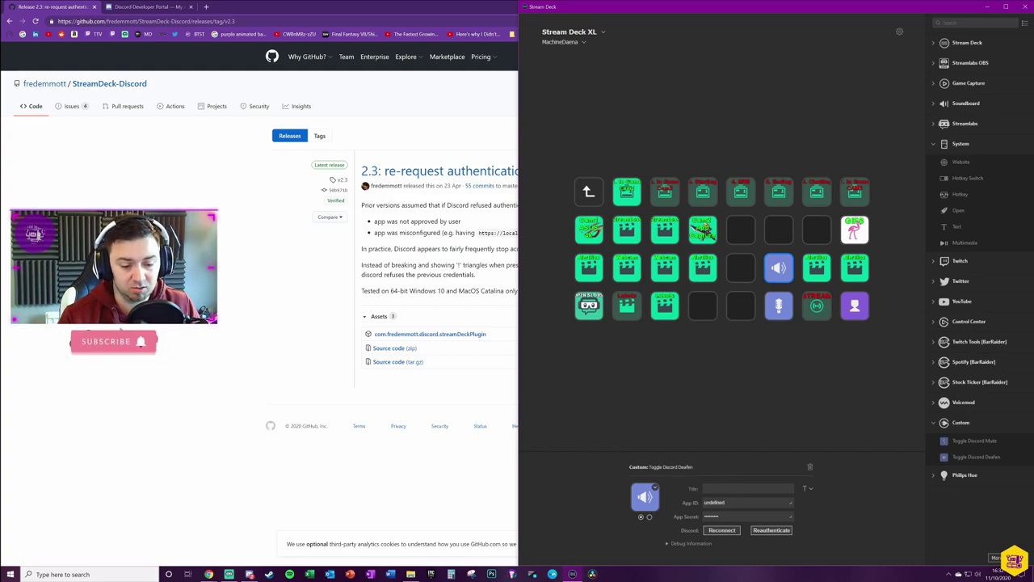
type("Discord ")
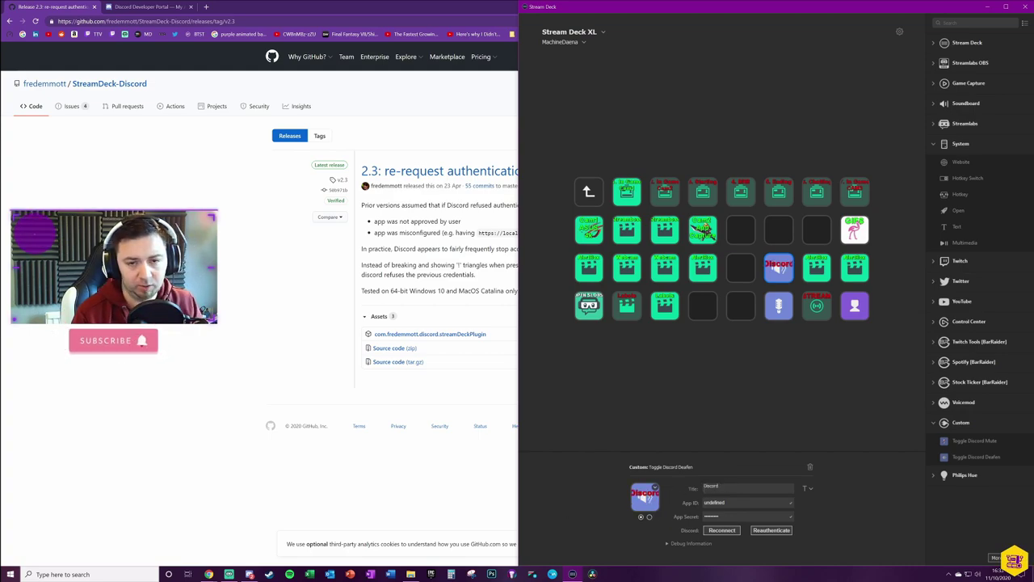
type("Deaf")
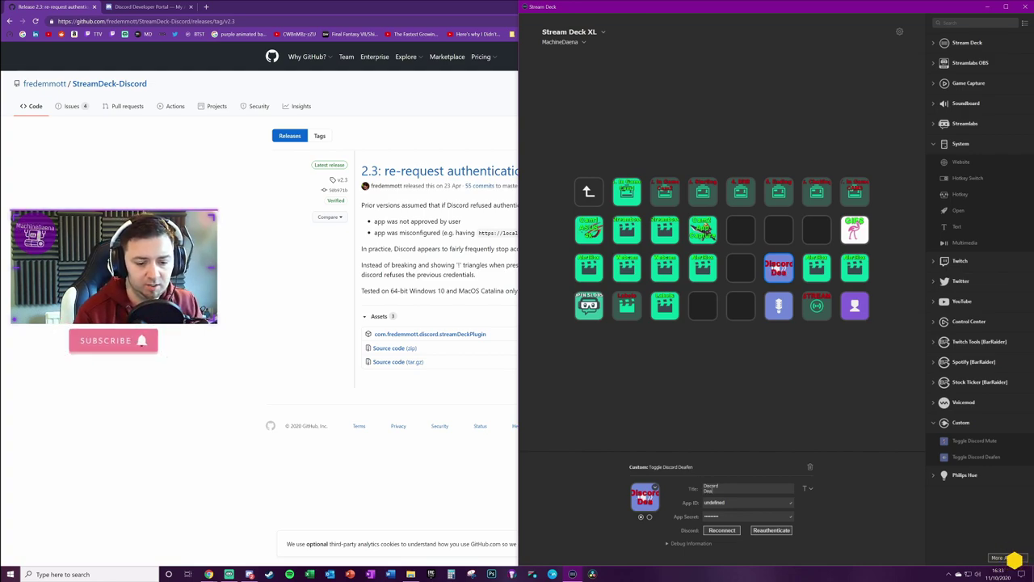
type("en")
Step: Title the Toggle Discord Mute key "Discord Mute" over two lines with a 12 pt font size
left_click(779, 306)
type("Di")
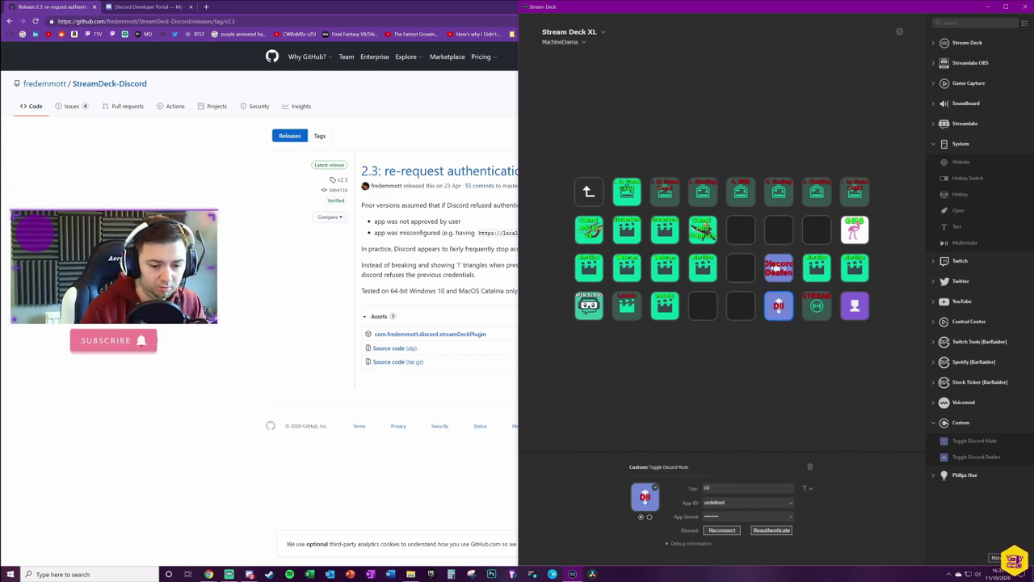
type("scord")
key("Return")
type("Mu")
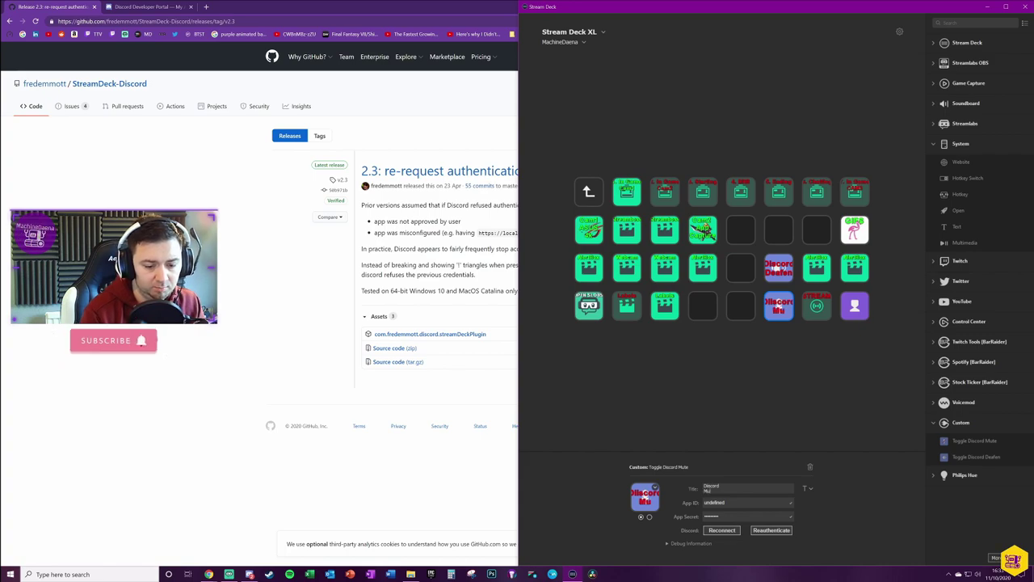
type("te")
left_click(806, 489)
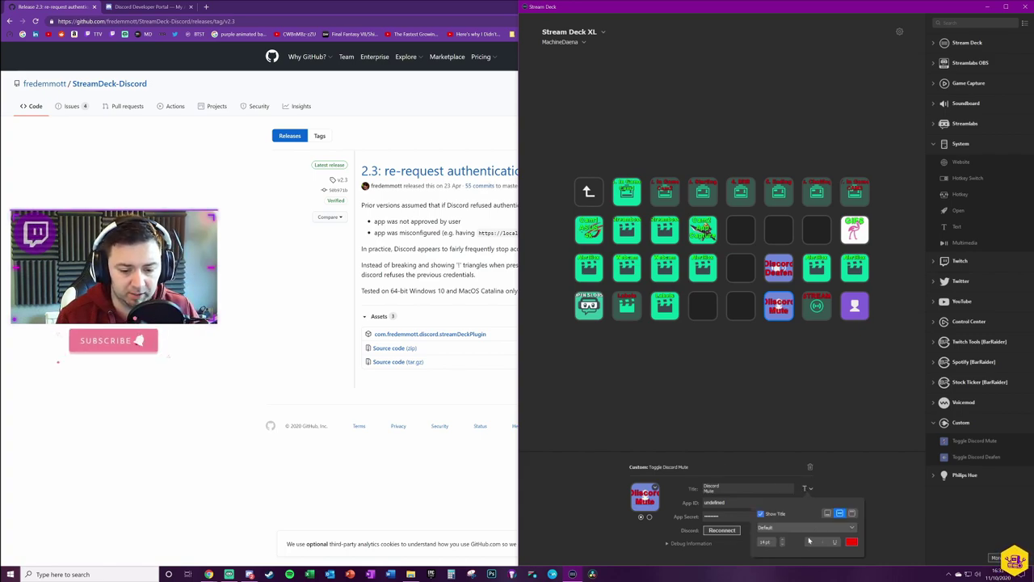
left_click(783, 547)
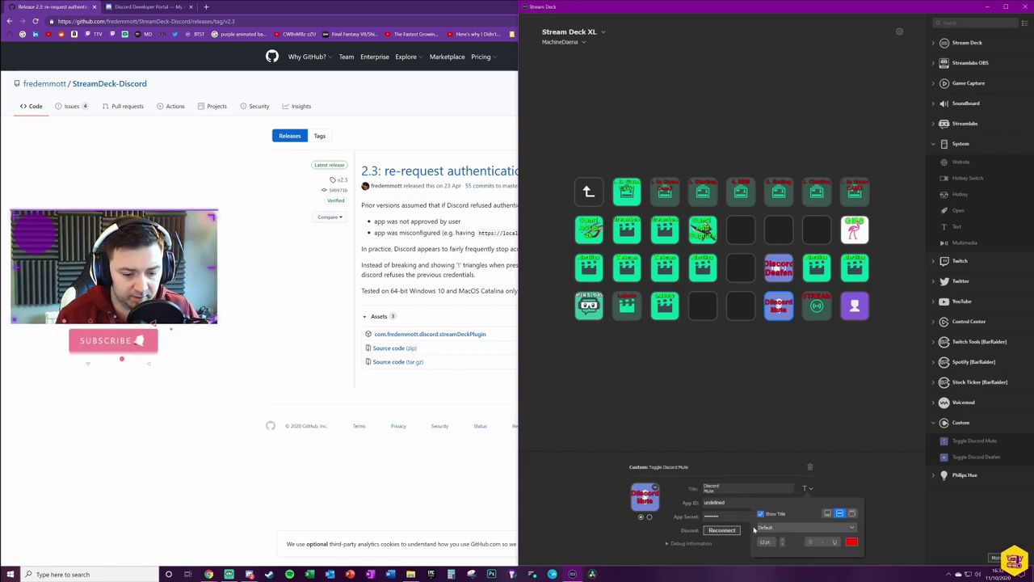
left_click(753, 529)
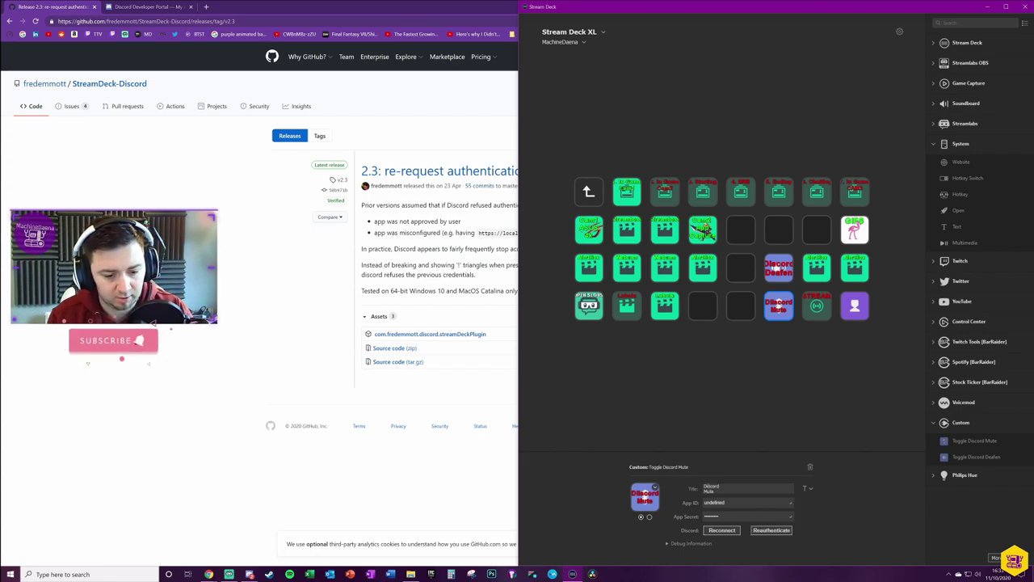
Step: Set the Discord Deafen title to 12 pt and colour it green (#00ff00) for the key's first state
left_click(778, 267)
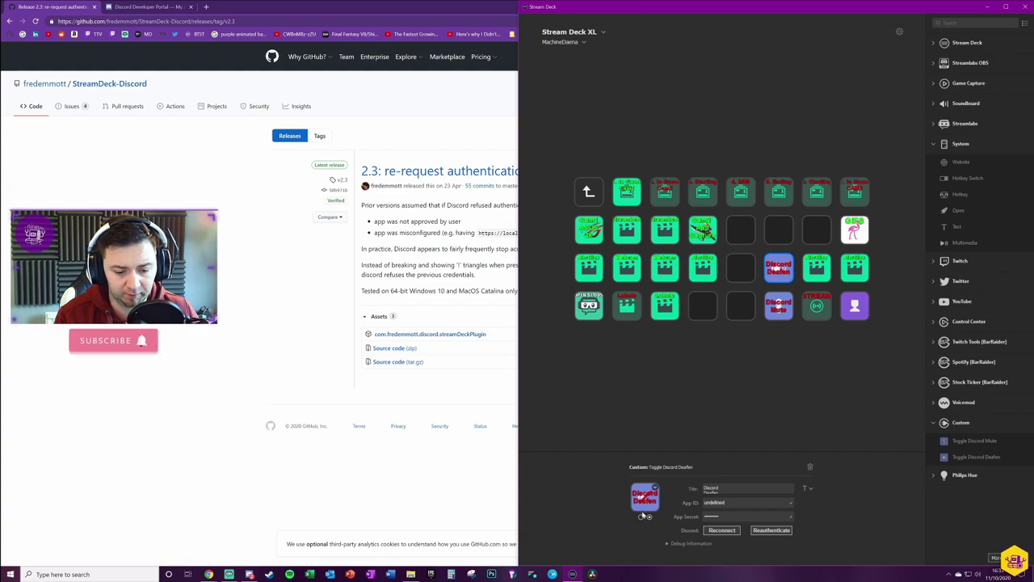
left_click(806, 489)
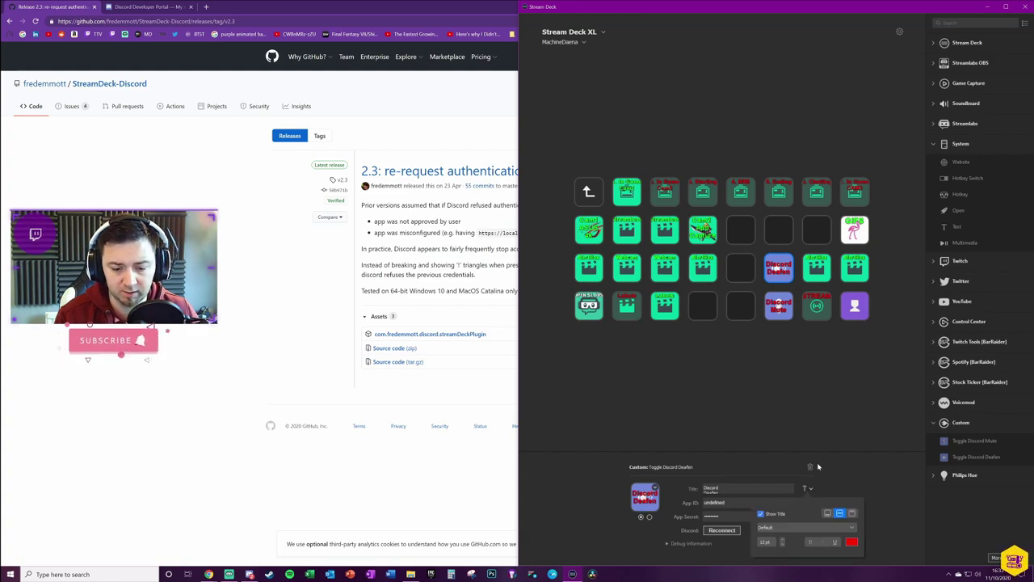
left_click(852, 542)
left_click(790, 428)
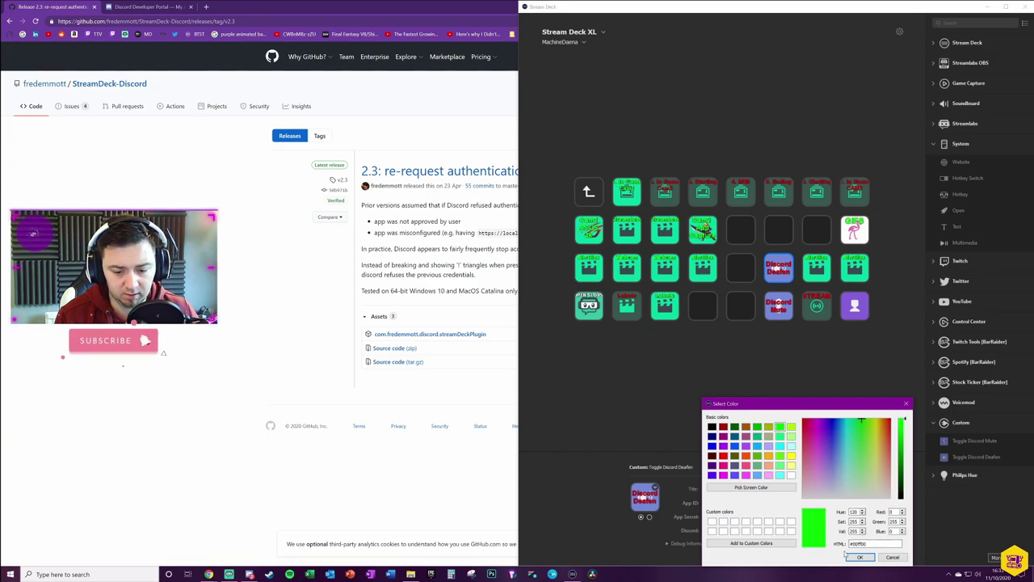
left_click(860, 556)
Step: Colour the Discord Mute title green for the key's first state and red for its second state
left_click(780, 308)
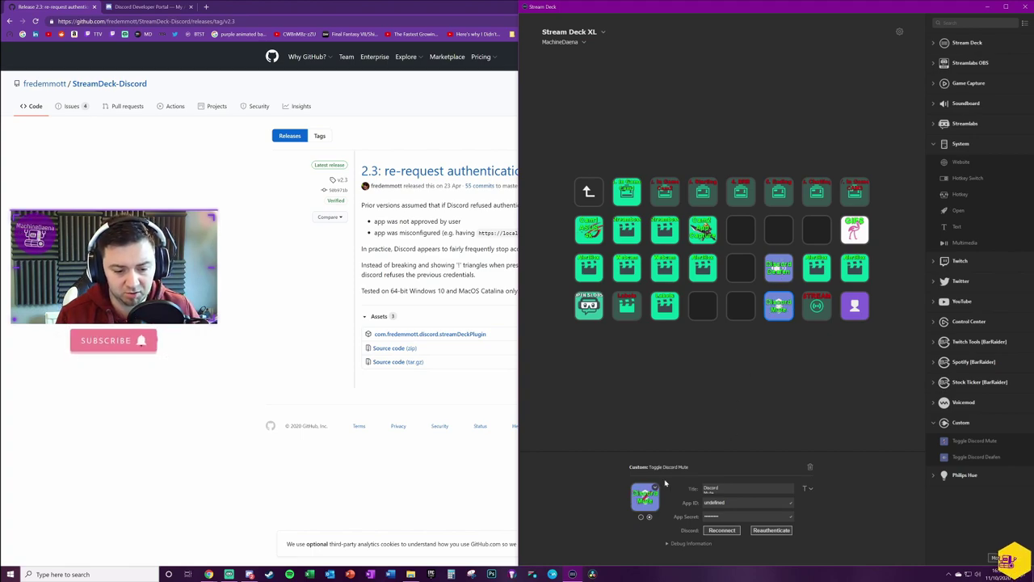
left_click(809, 488)
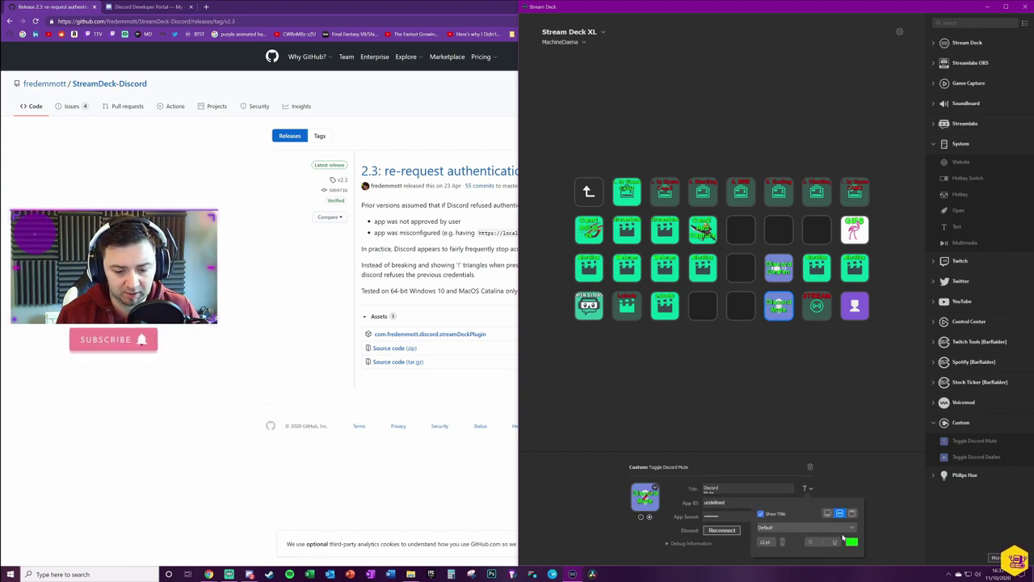
left_click(845, 512)
left_click(723, 455)
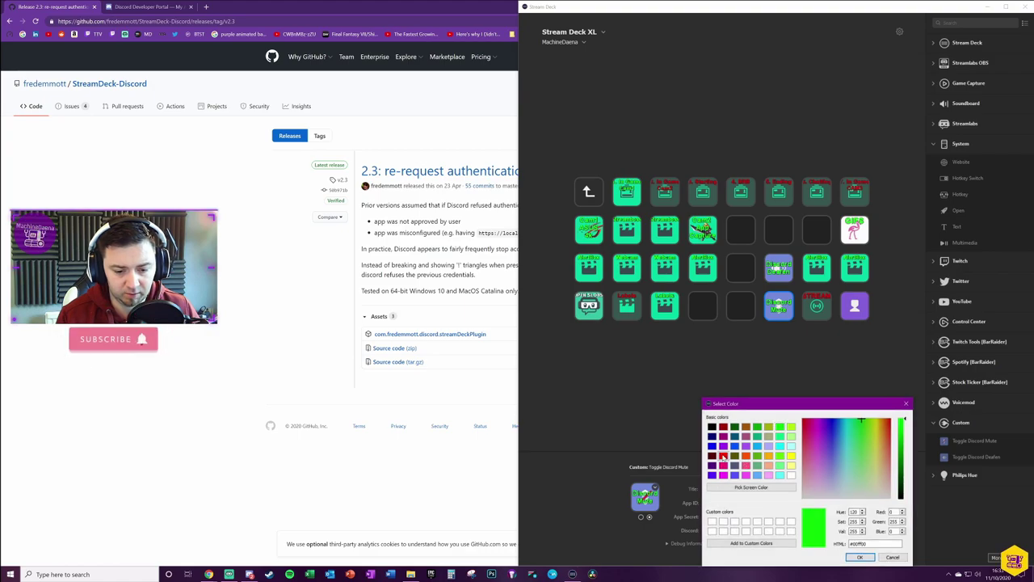
left_click(858, 558)
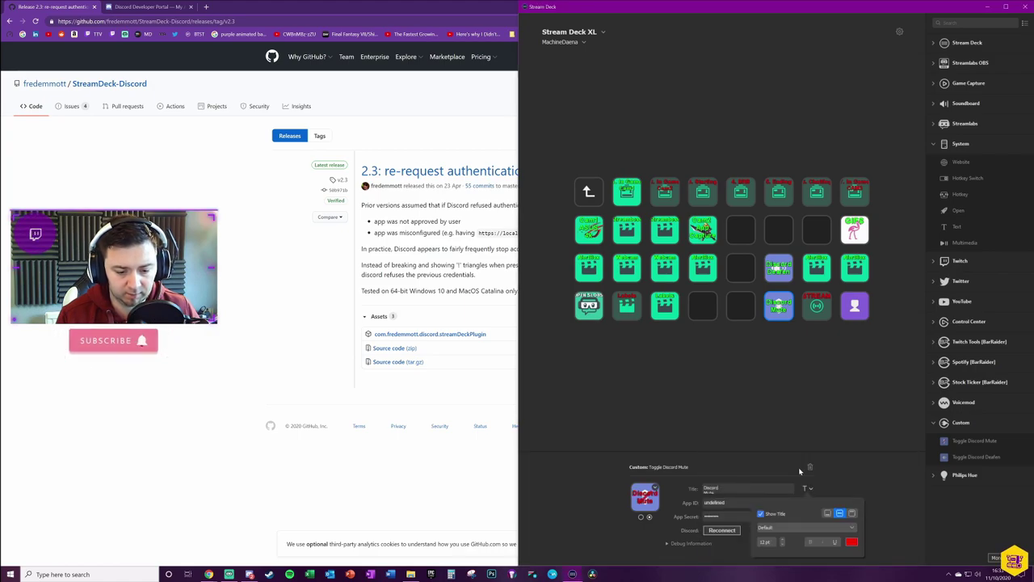
Step: Colour the Discord Deafen title red for the key's second state
left_click(809, 488)
left_click(845, 513)
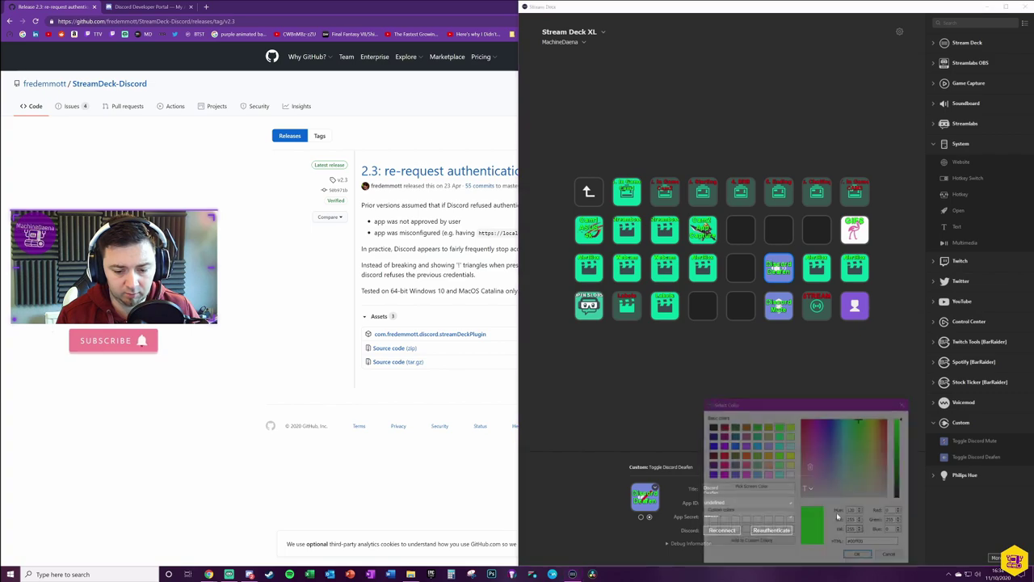
left_click(860, 557)
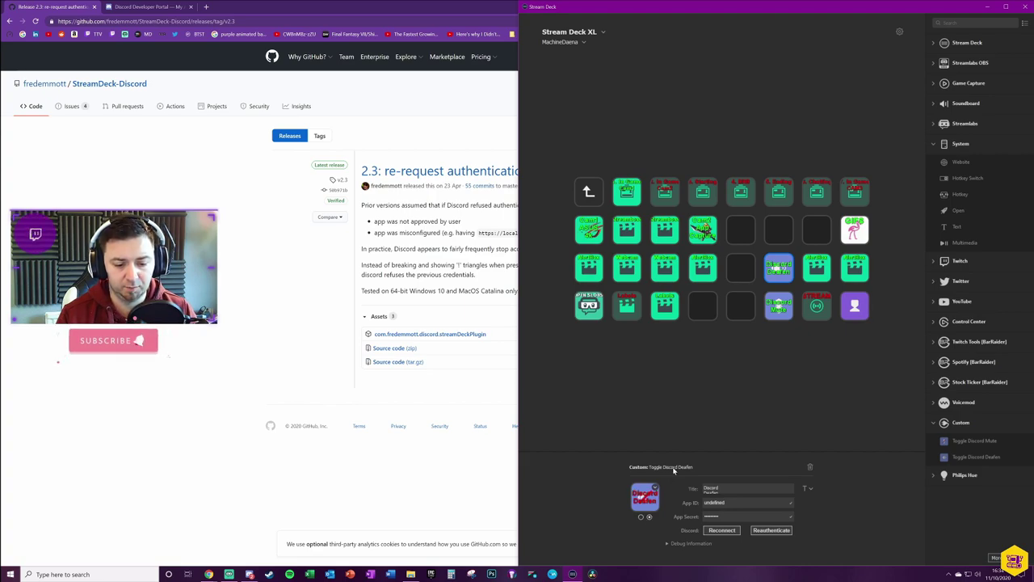
Step: Go to discord.com/developers/applications in the browser and create a new application named StreamDeckApp
left_click(640, 516)
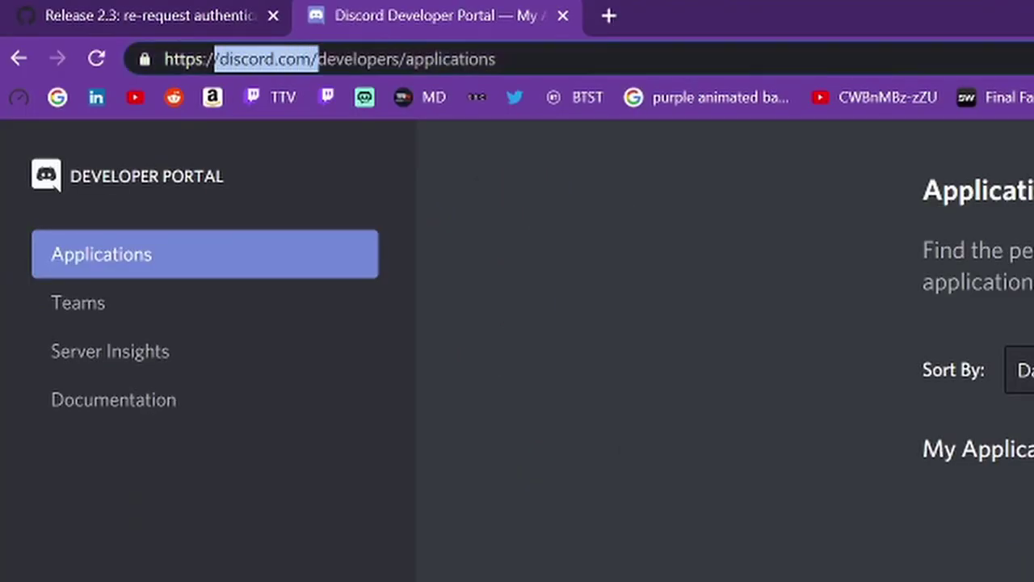
left_click_drag(214, 59, 164, 59)
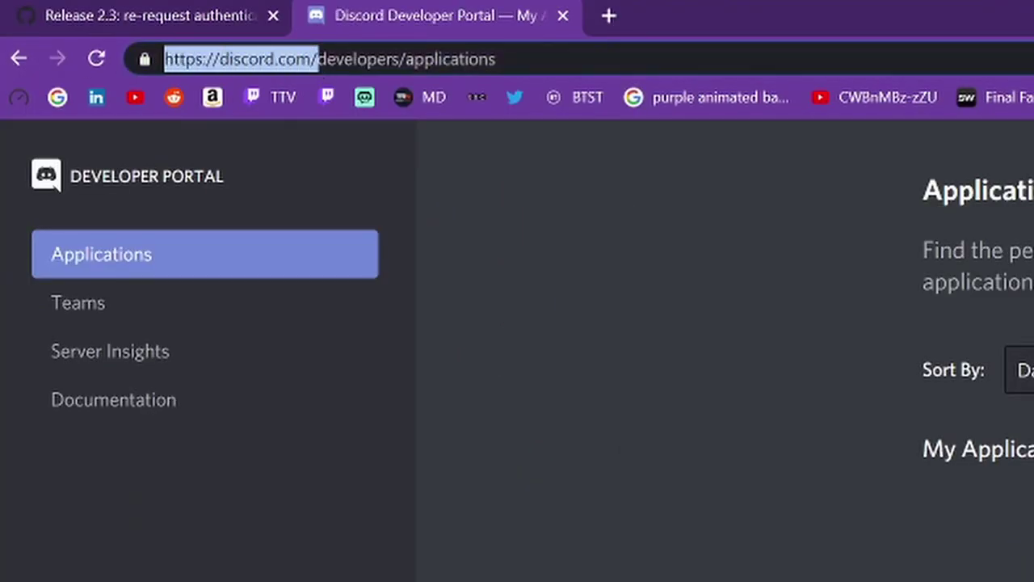
left_click(554, 143)
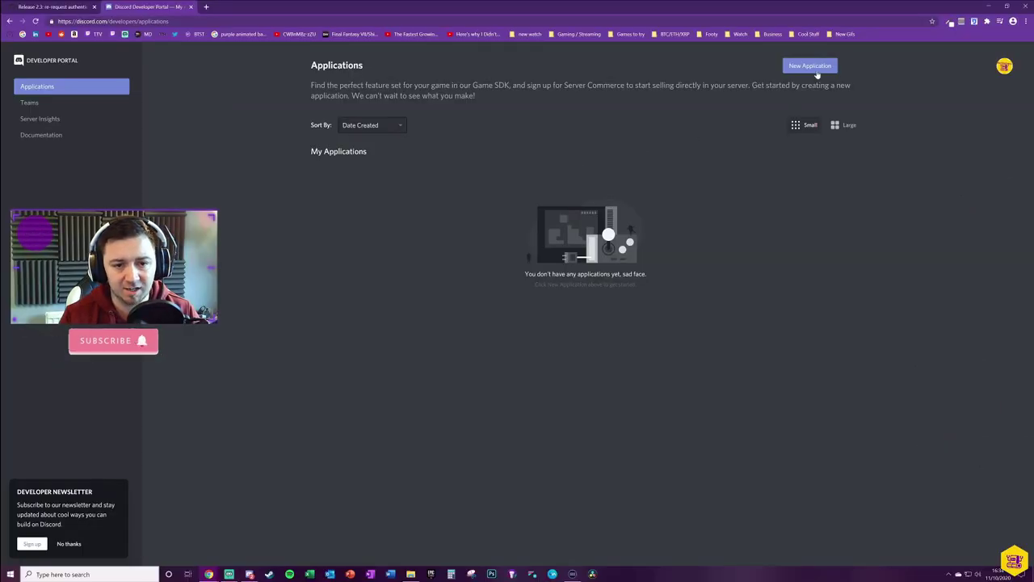
left_click(812, 68)
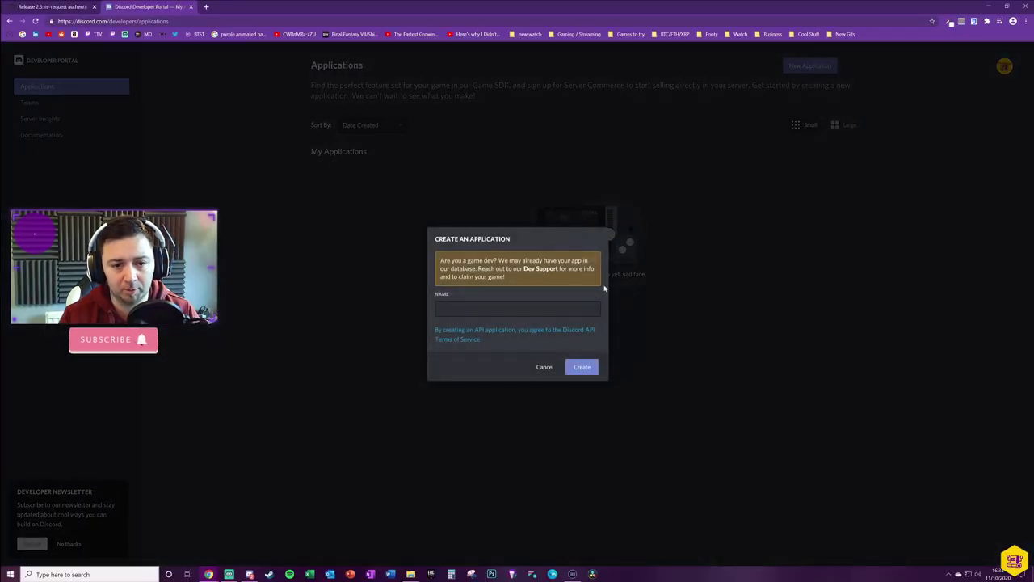
left_click(353, 300)
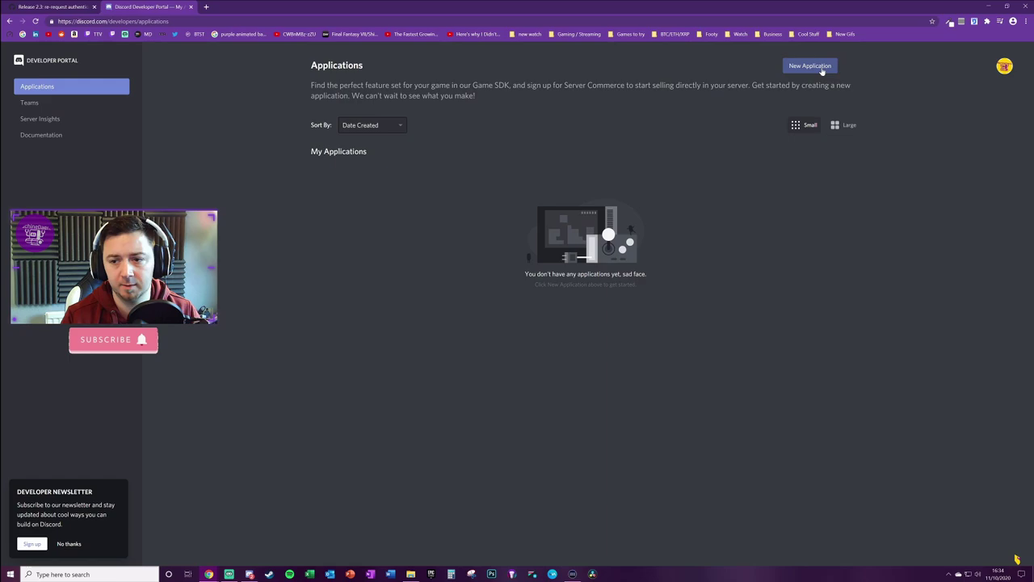
left_click(821, 71)
key("Return")
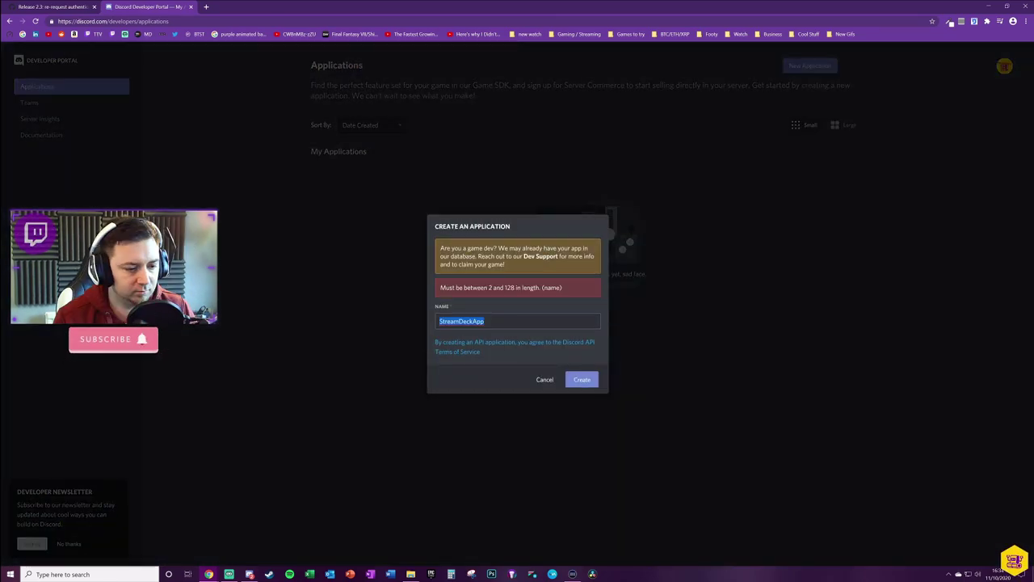
left_click(585, 380)
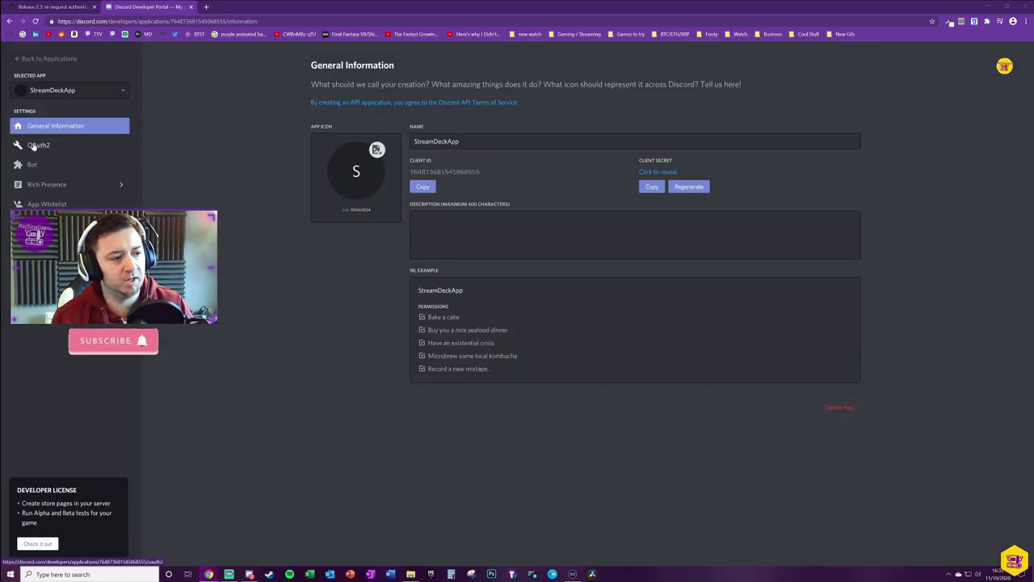
left_click(41, 146)
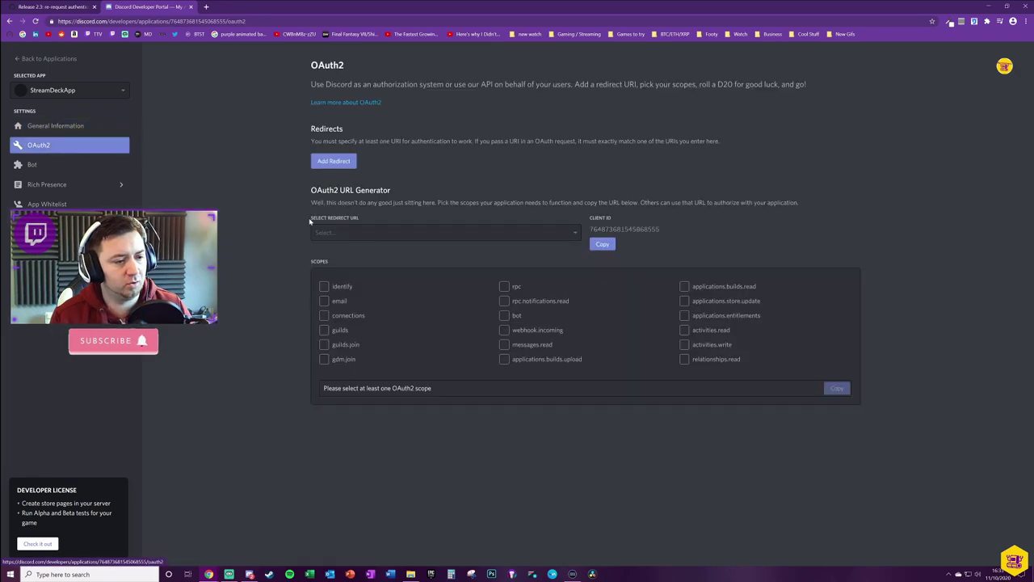
left_click(334, 161)
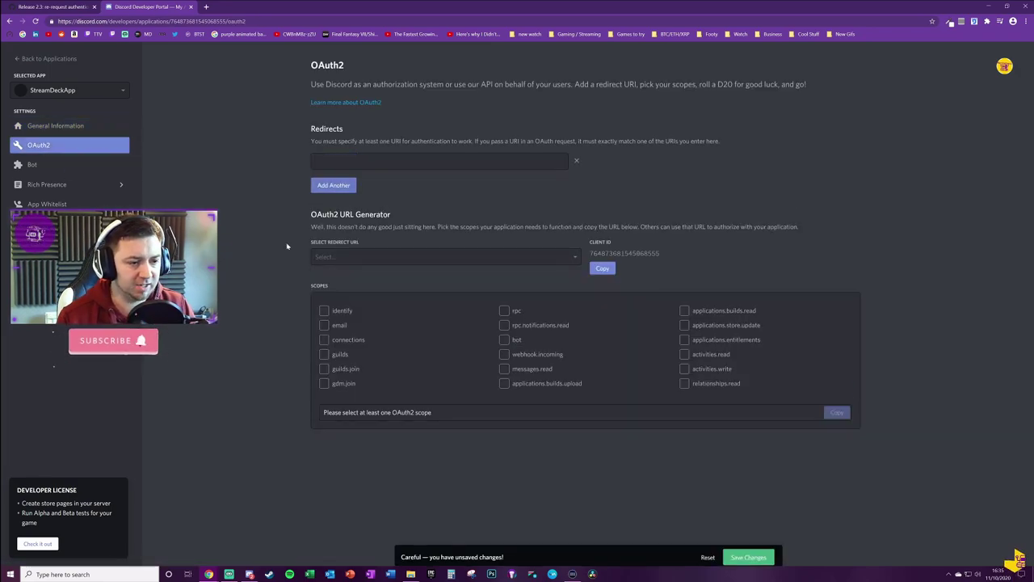
type("htt")
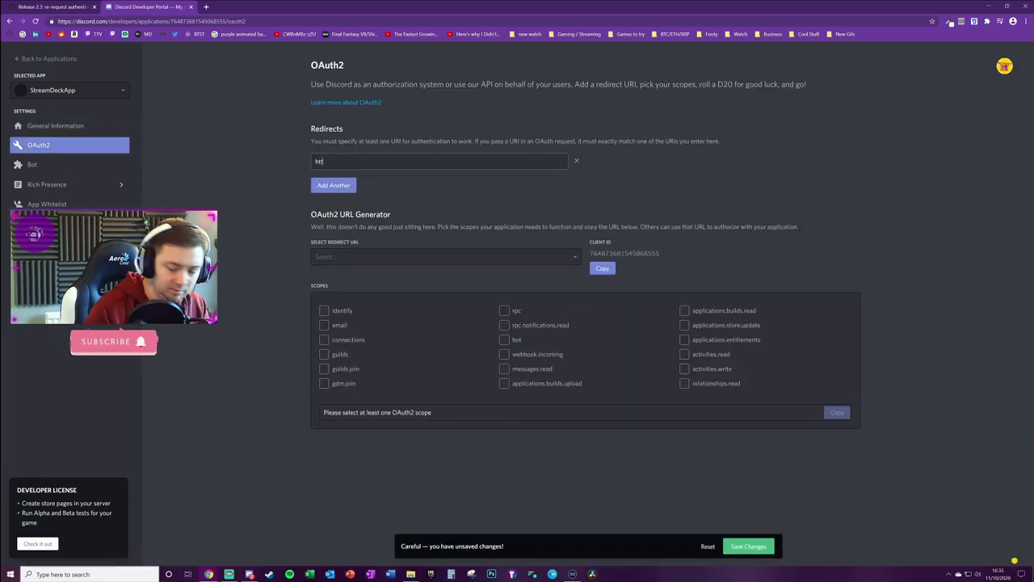
type("ps@//")
key("Left")
key("Left")
key("shift+Left")
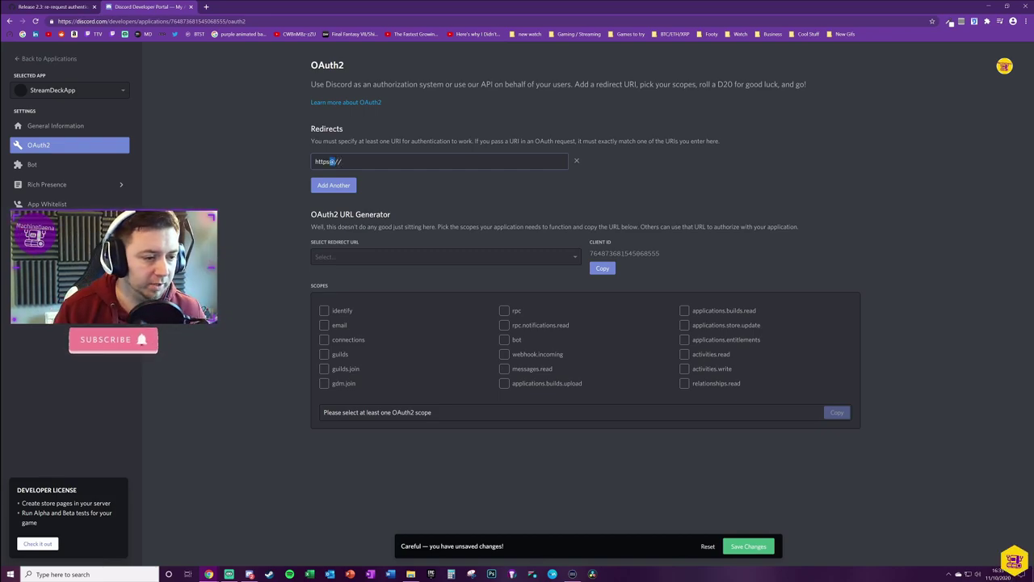
type(":")
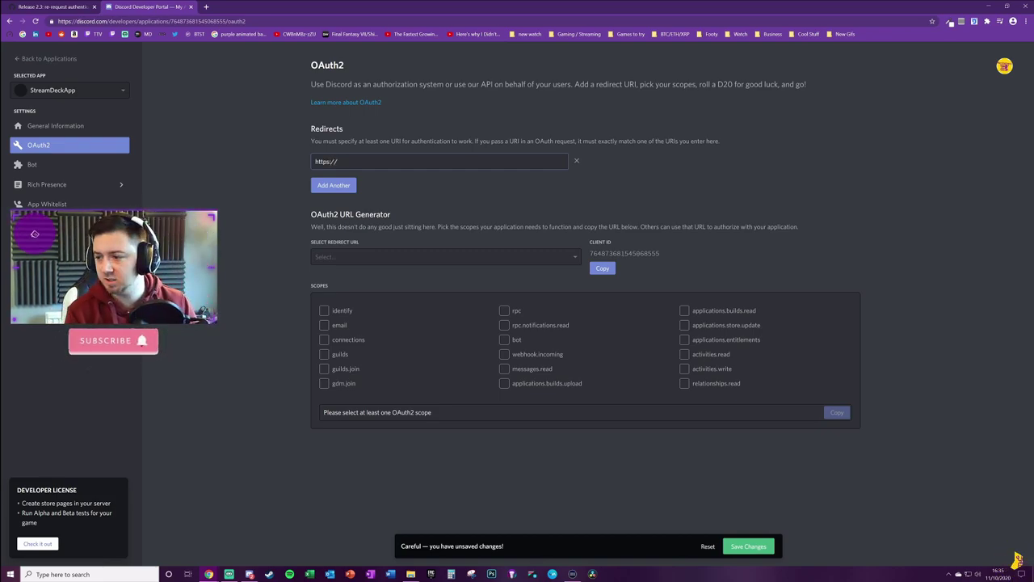
key("End")
type("localhost/")
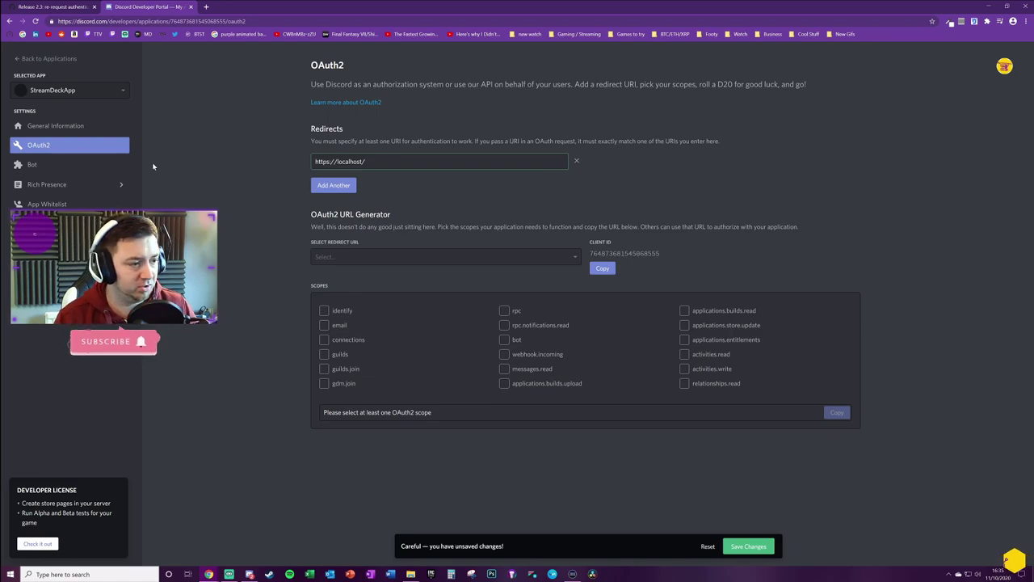
left_click(333, 185)
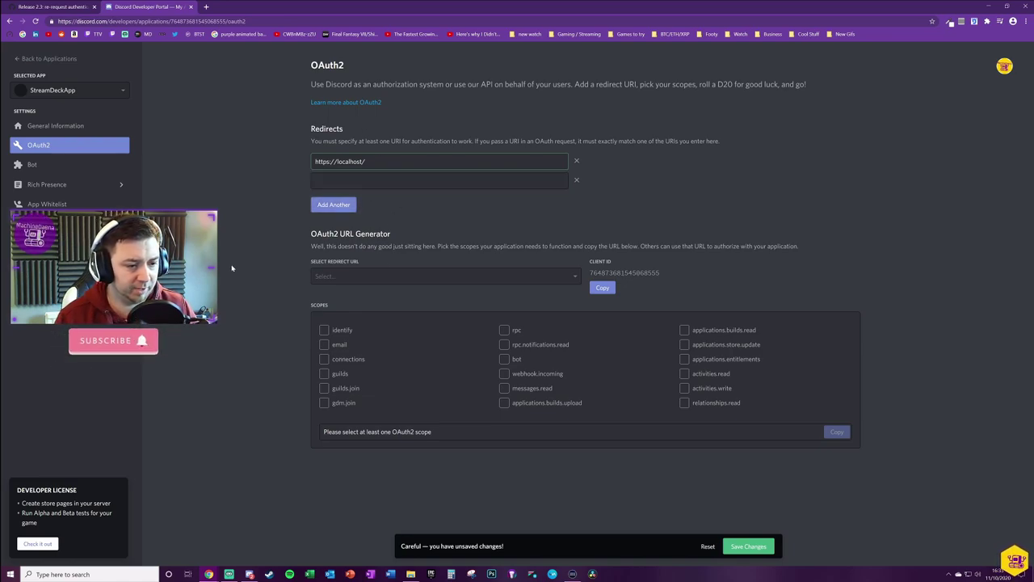
left_click(546, 280)
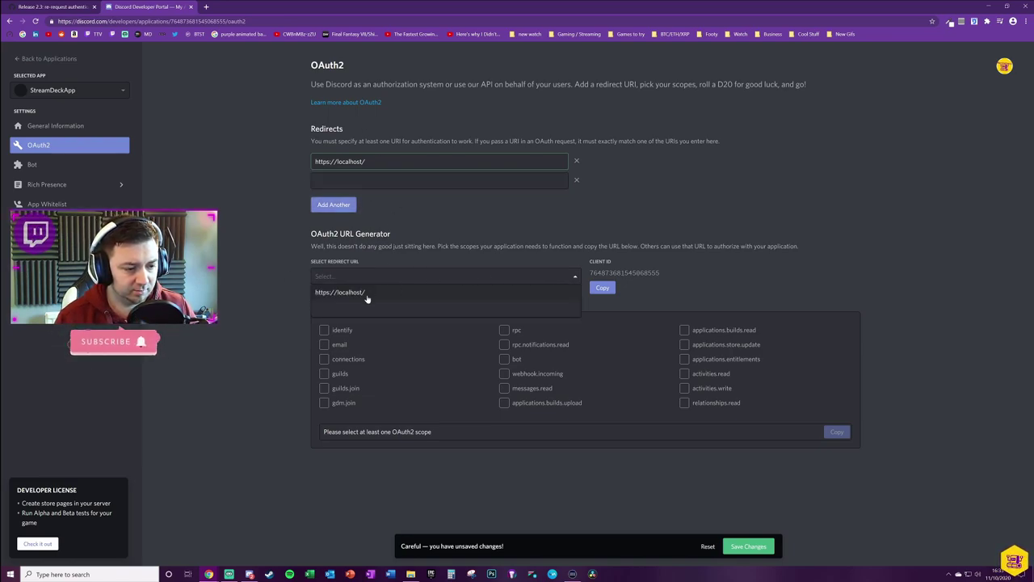
left_click(367, 293)
left_click(746, 546)
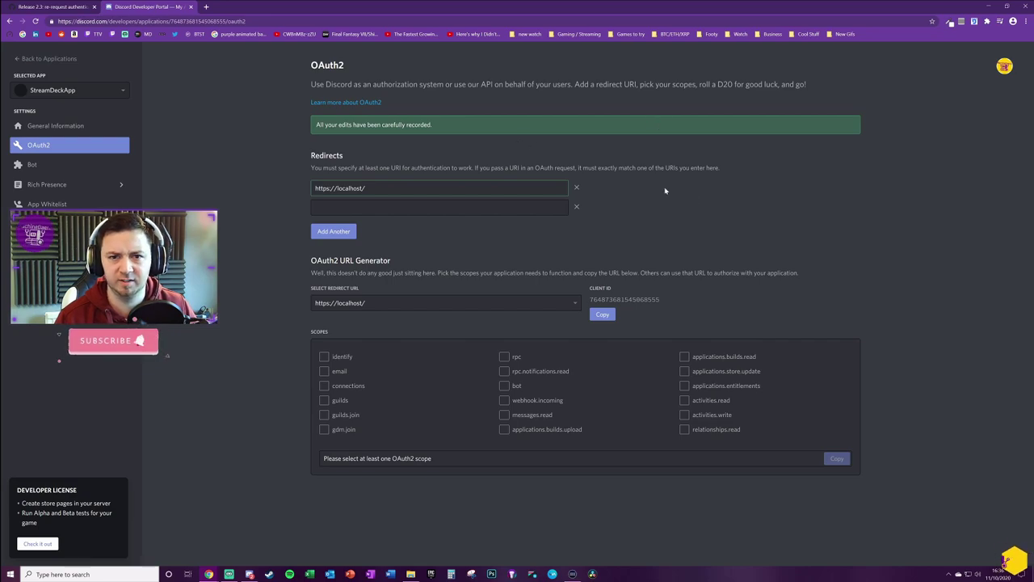
Step: Copy StreamDeckApp's client ID into the Discord Mute key's App ID in Stream Deck and authorize the app in Discord
left_click(50, 129)
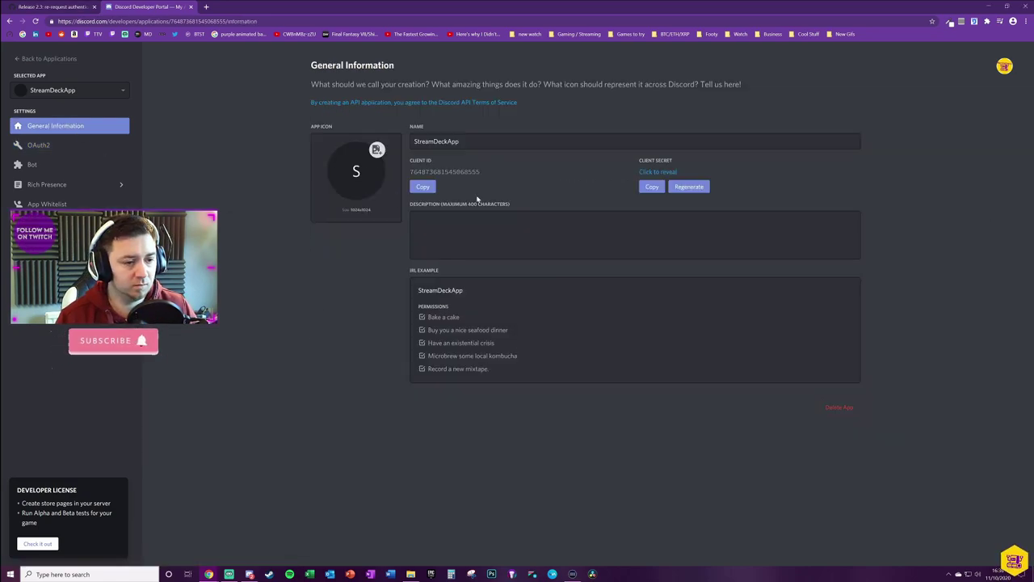
left_click(422, 187)
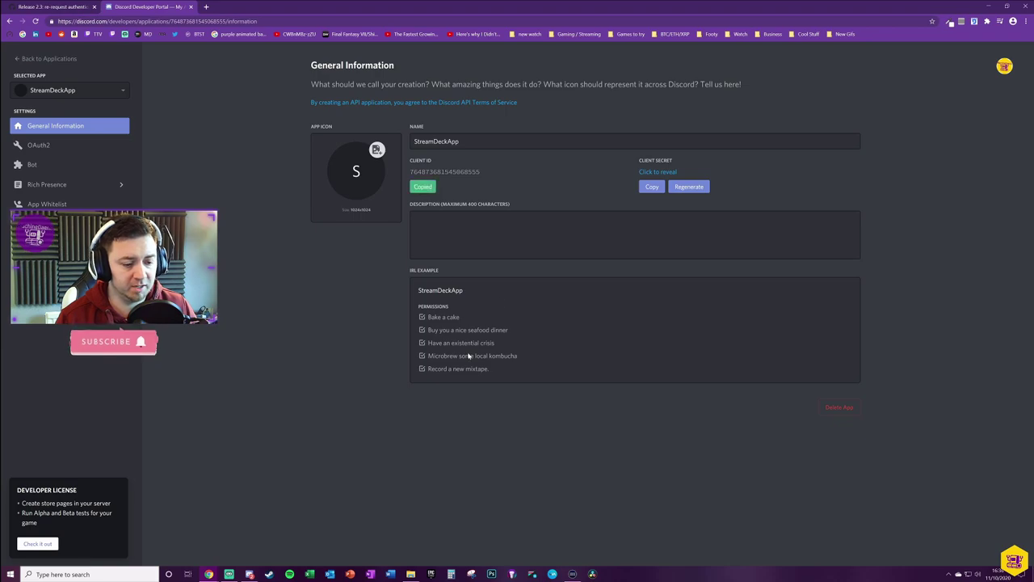
left_click(572, 573)
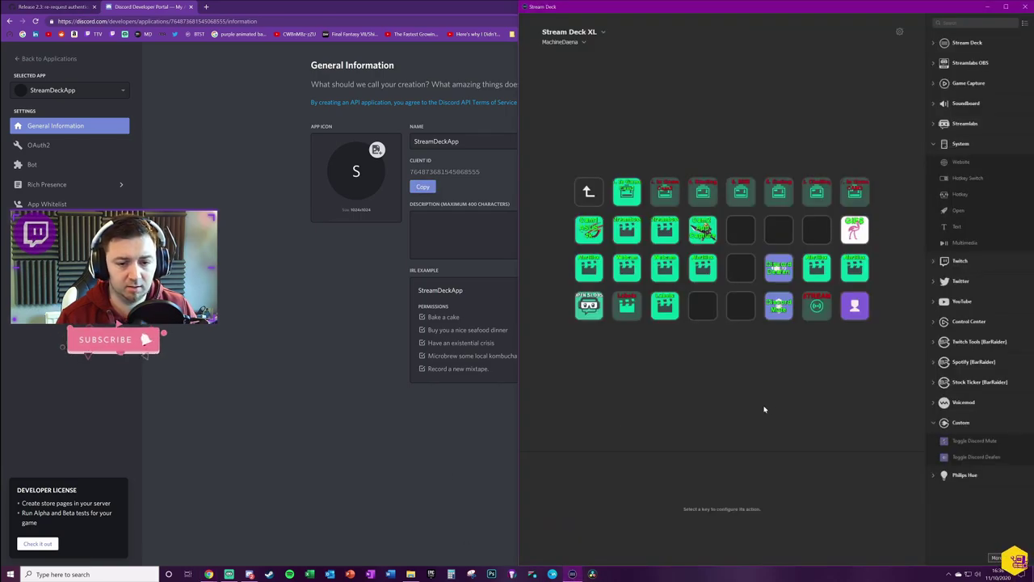
left_click(779, 305)
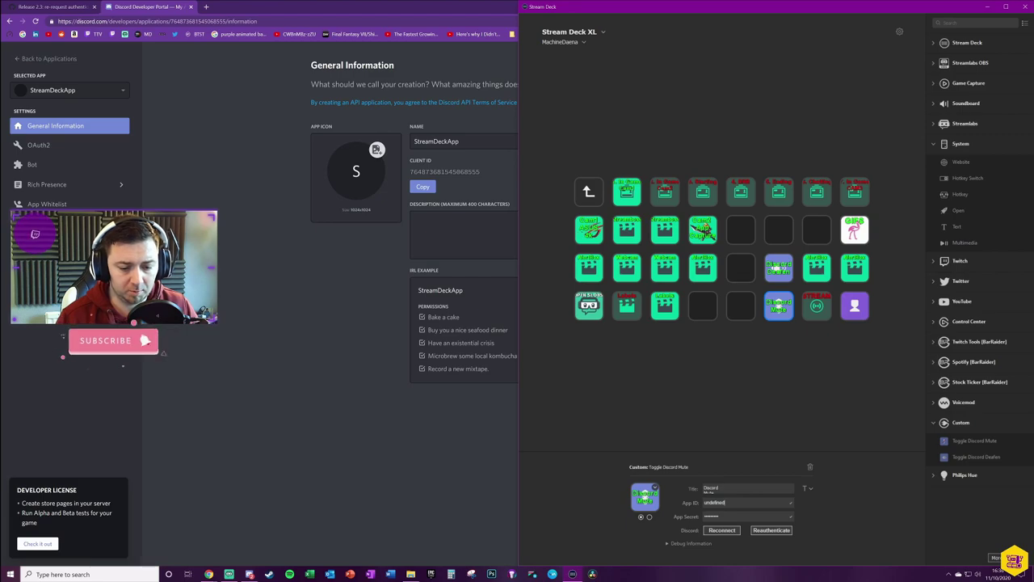
key("ctrl+v")
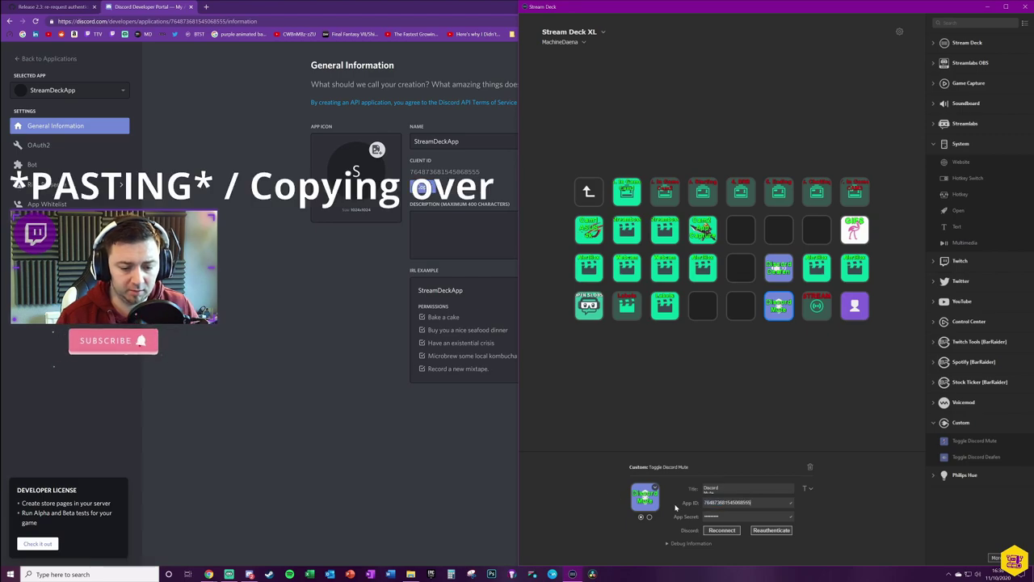
left_click(778, 269)
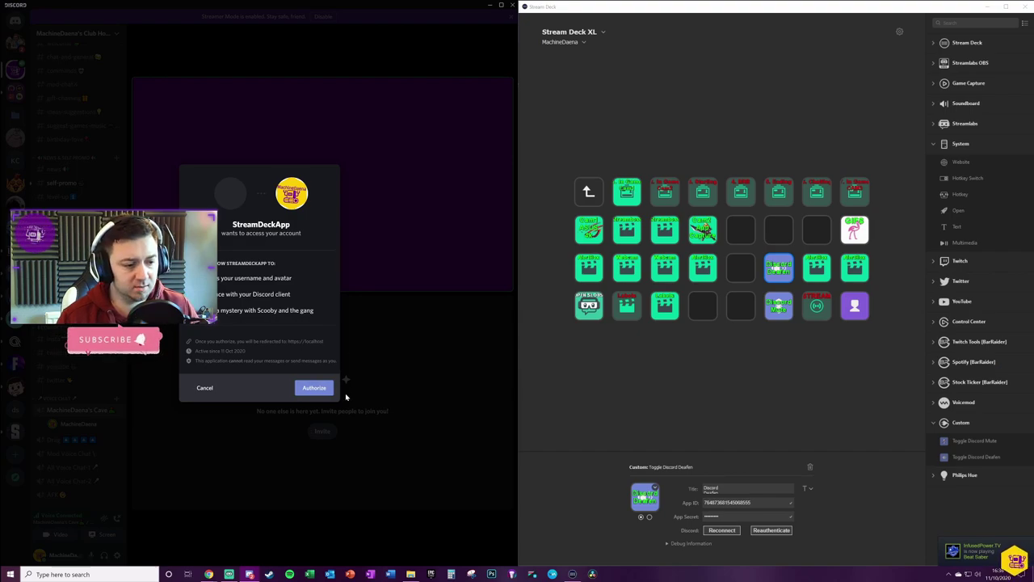
left_click(314, 388)
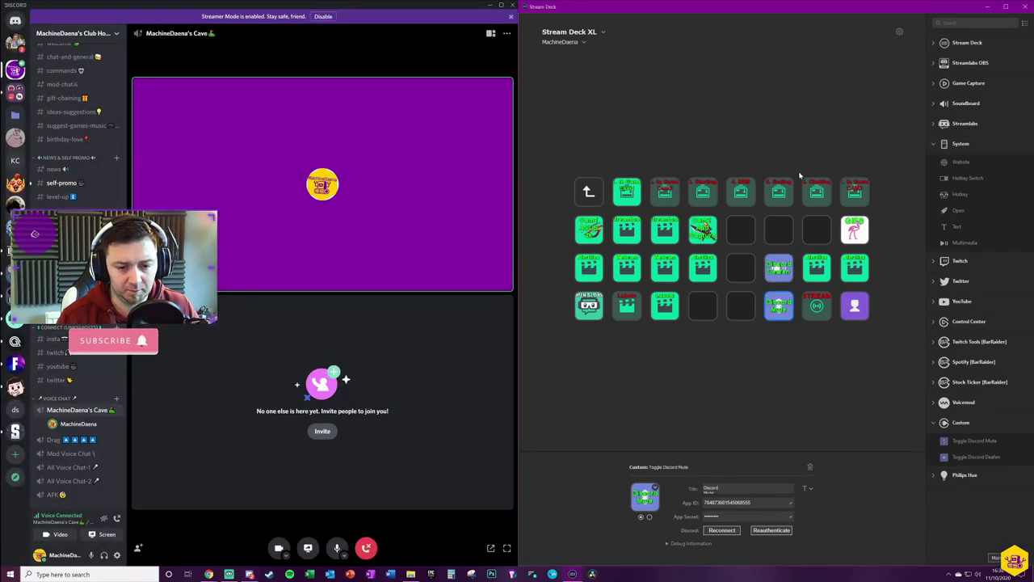
Step: Copy StreamDeckApp's client secret from the Developer Portal into the App Secret field in Stream Deck and authorize the app in Discord
left_click(209, 573)
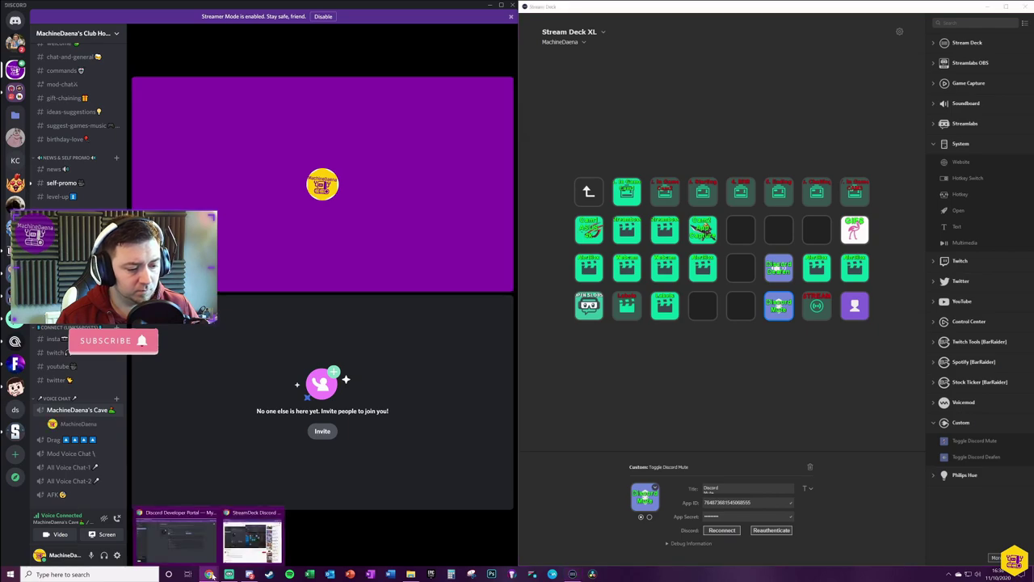
left_click(176, 538)
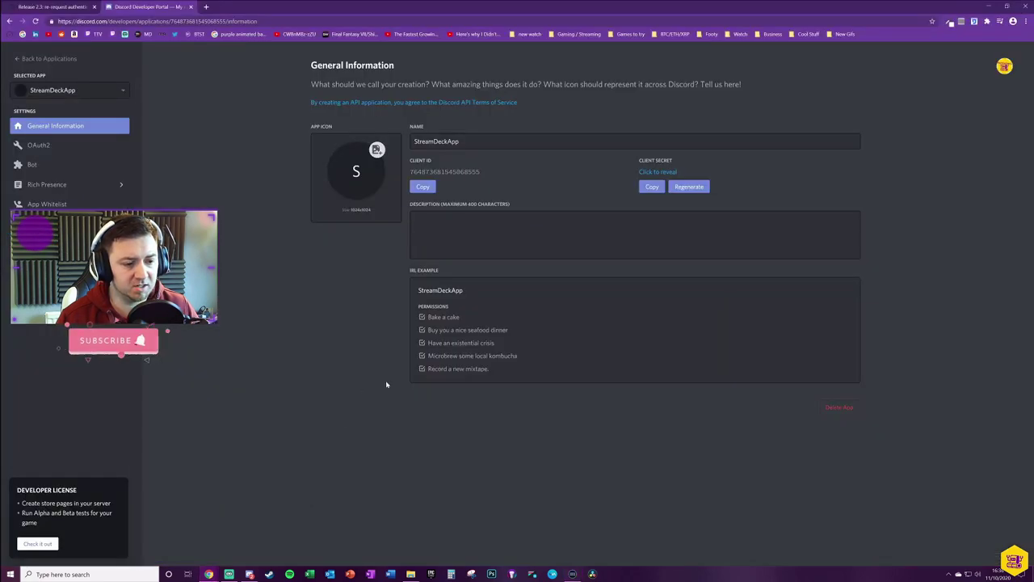
left_click(652, 187)
key("alt+Tab")
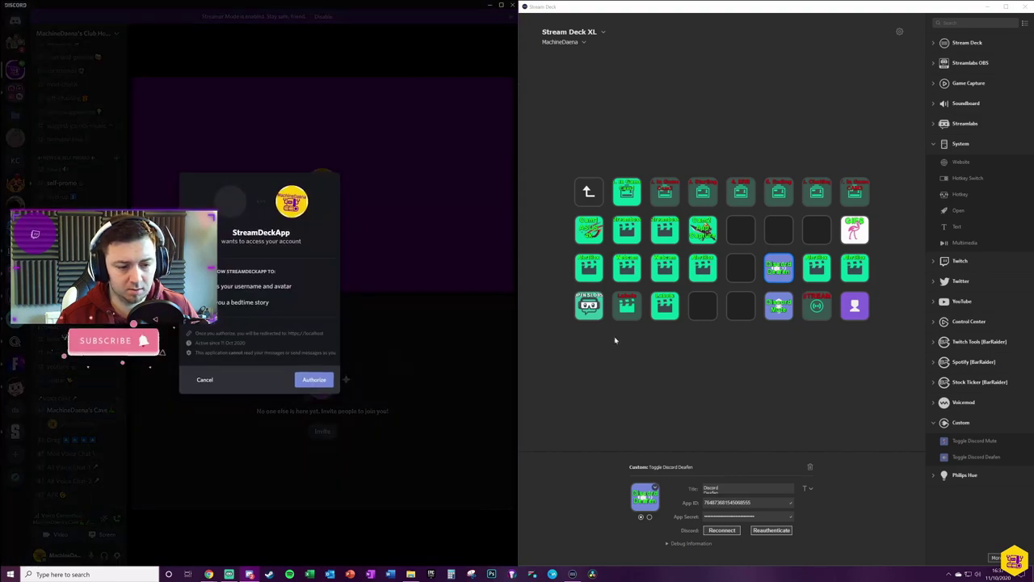
left_click(322, 387)
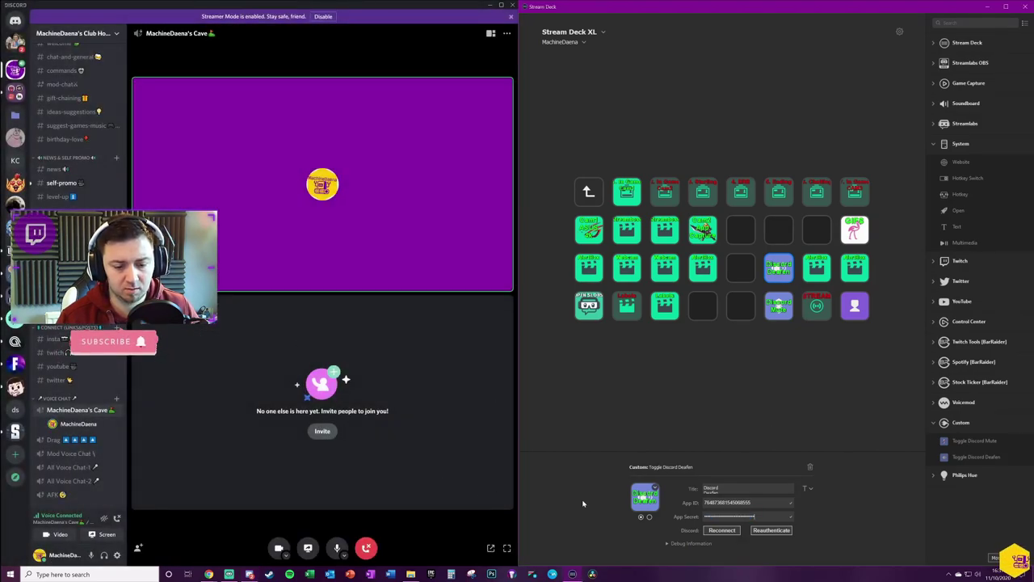
Step: Reconnect the Discord Mute key to Discord and deselect the key
left_click(778, 305)
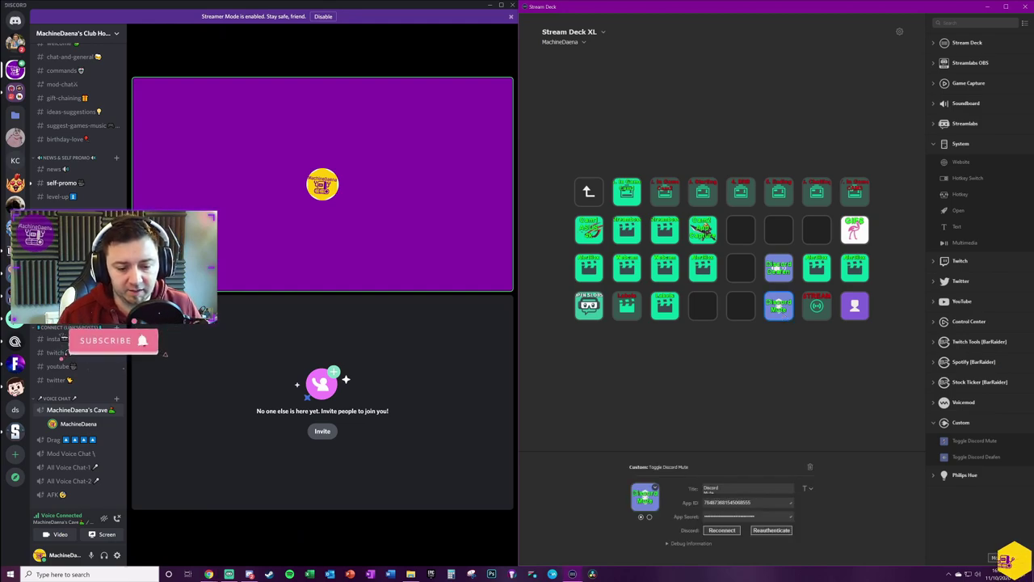
left_click(713, 529)
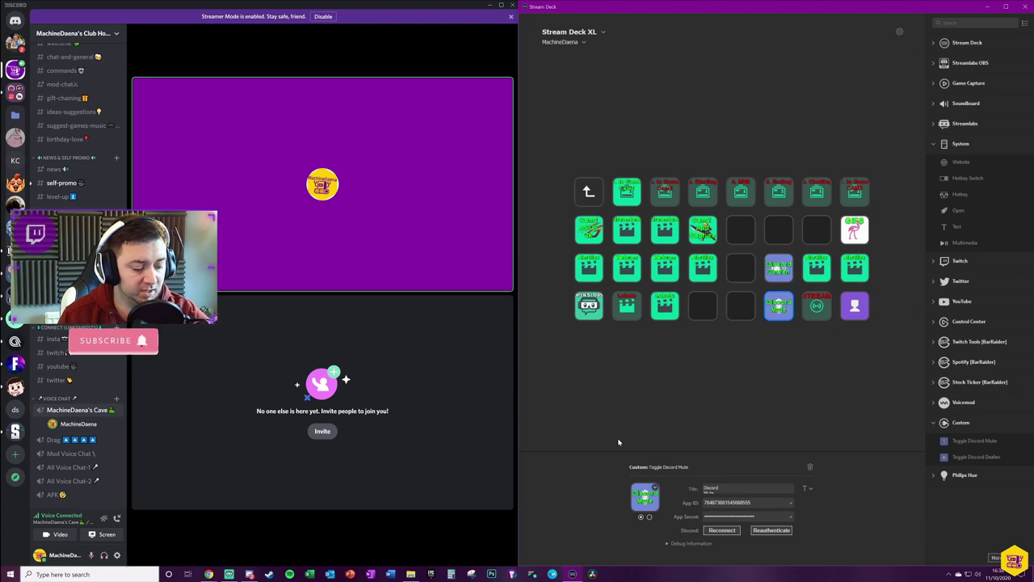
left_click(798, 366)
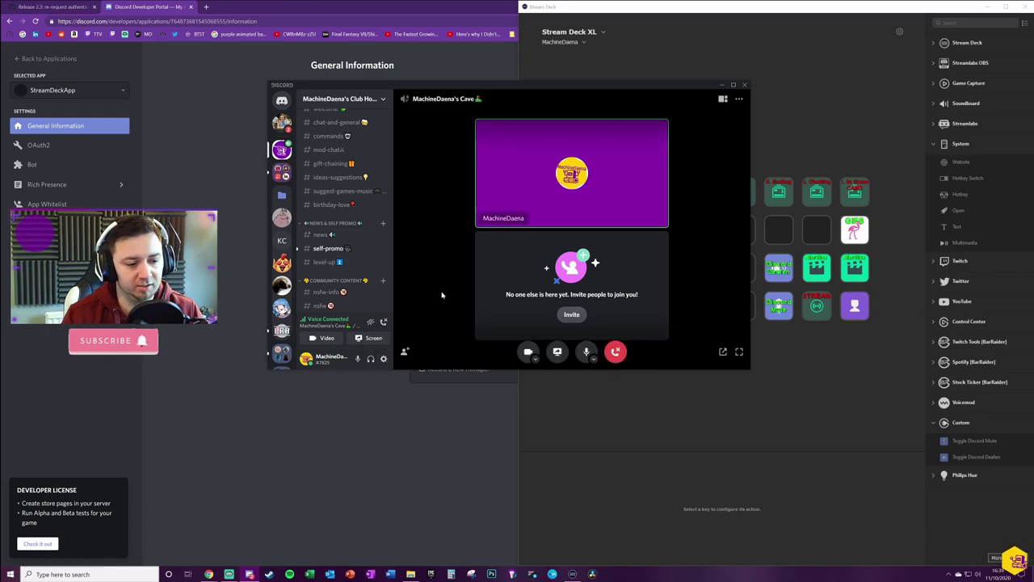
Step: Open the Keybinds page in Discord's user settings to check the Toggle Mute and Toggle Deafen shortcuts
left_click(383, 358)
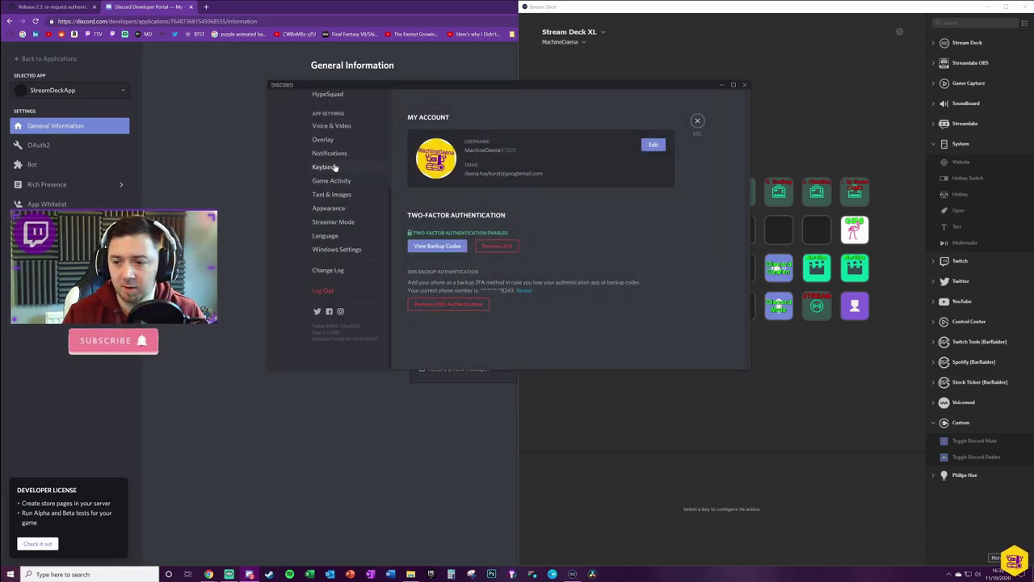
left_click(326, 166)
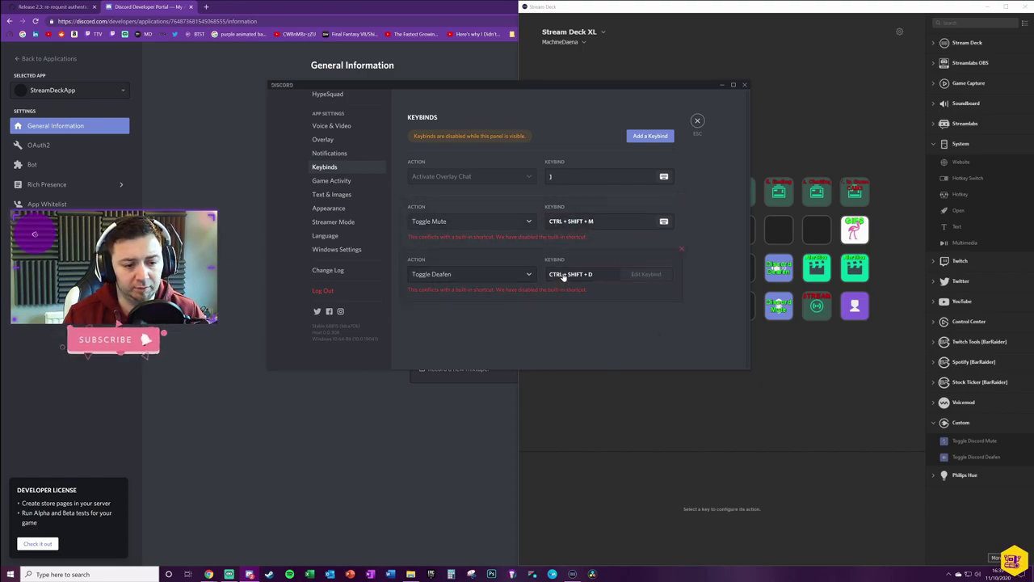
Step: Switch to Stream Deck, add a Hotkey action to the empty third-row key, and assign it Ctrl+Shift+M
left_click(828, 314)
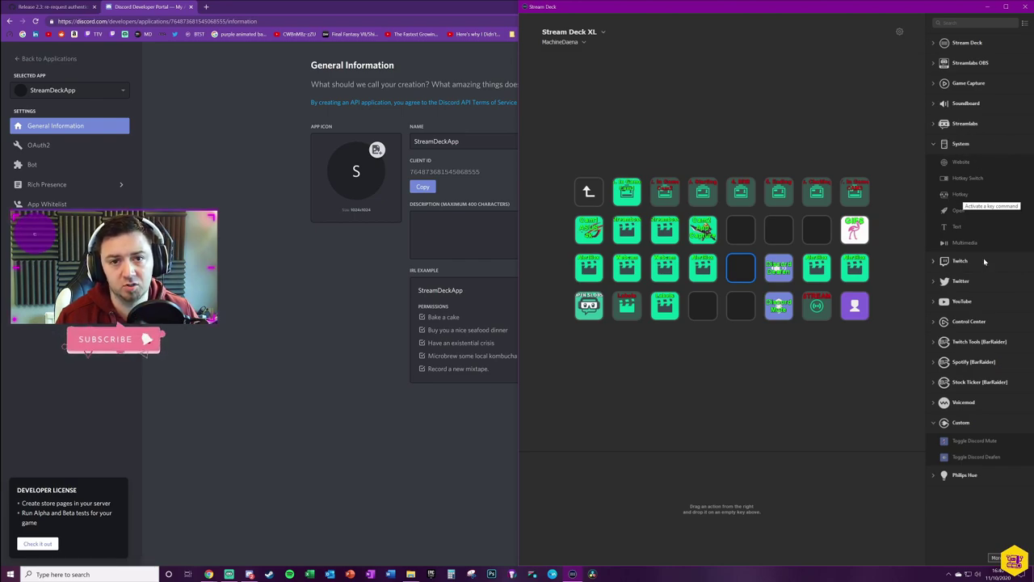
left_click_drag(960, 193, 746, 281)
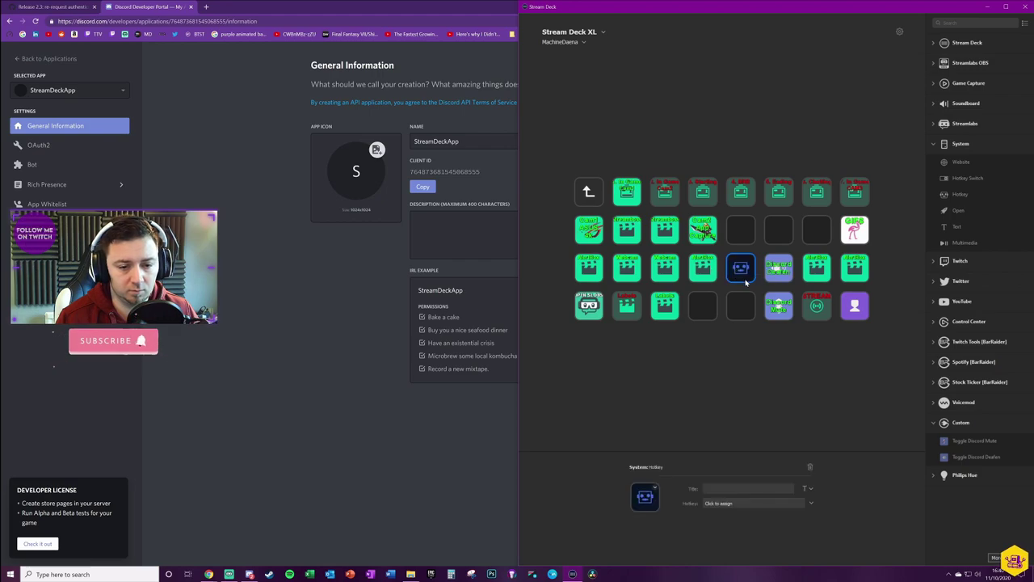
left_click(737, 503)
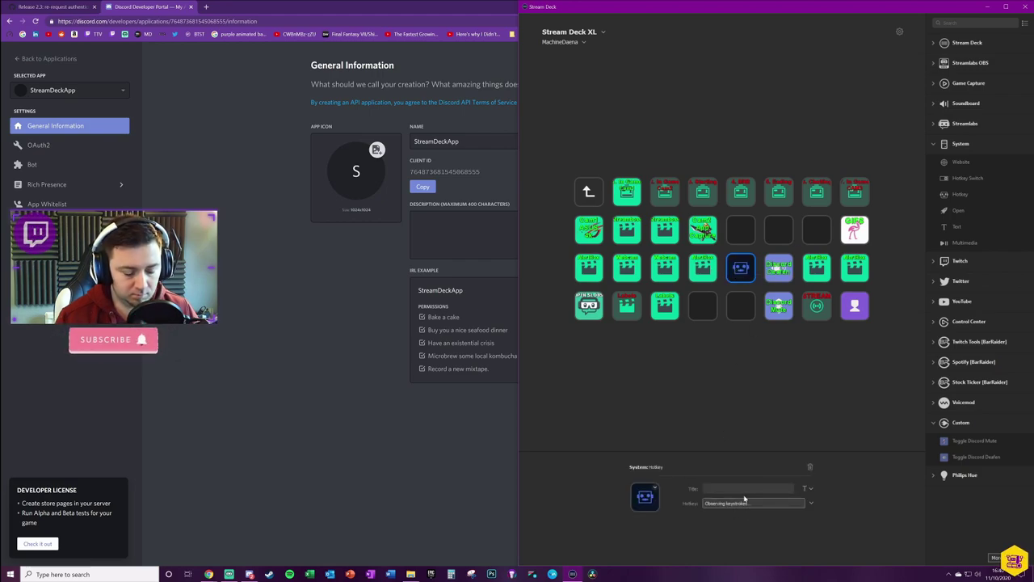
key("ctrl+shift+m")
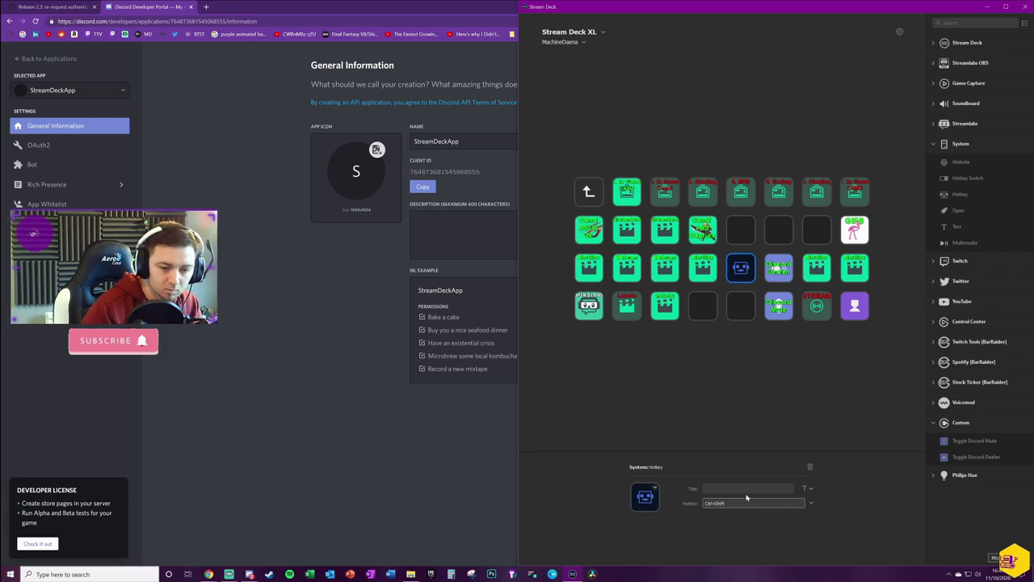
Step: Add a second Hotkey action to the empty key directly below the first and assign it Ctrl+Shift+M
left_click_drag(960, 194, 741, 306)
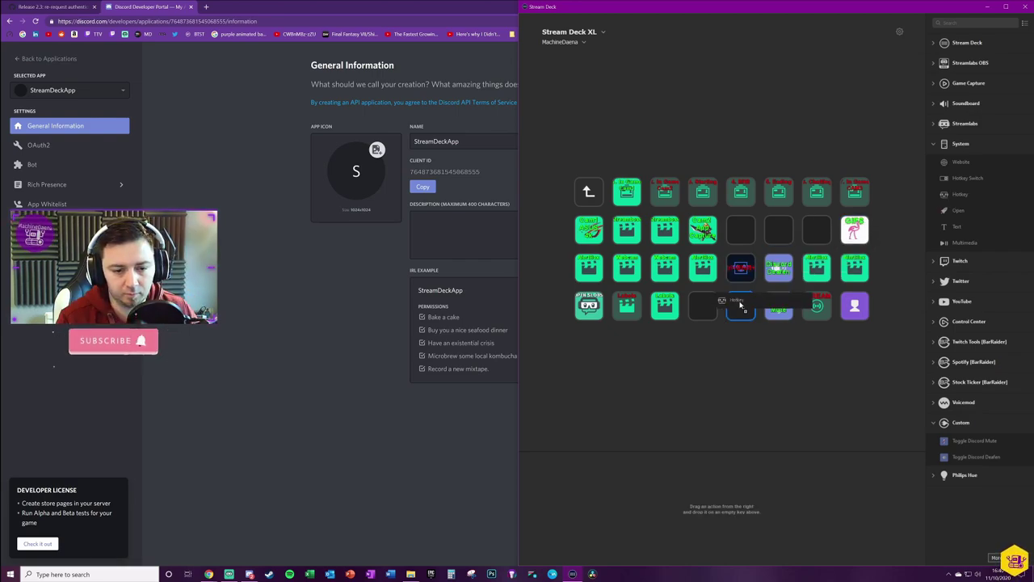
left_click(739, 503)
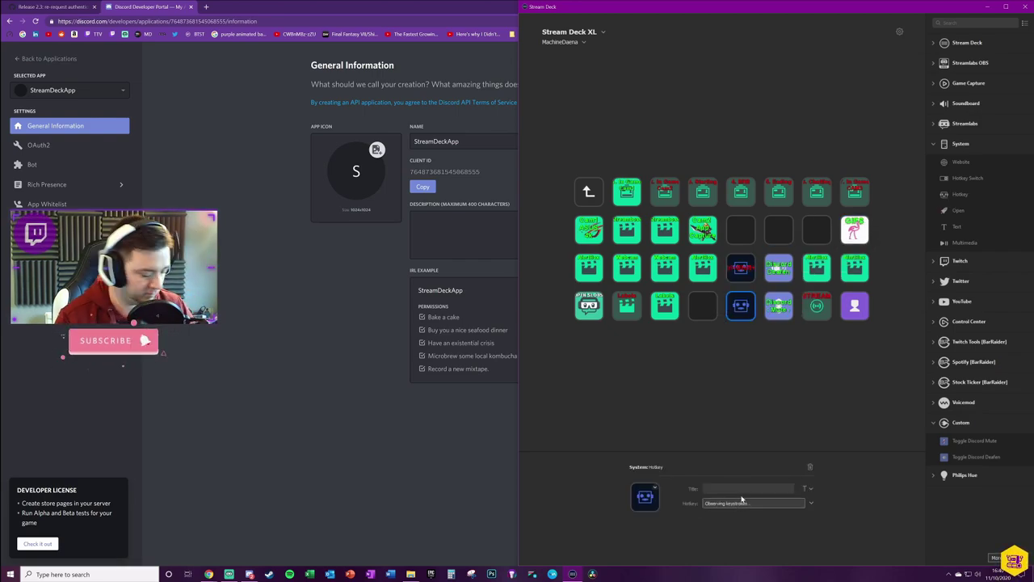
key("ctrl+shift")
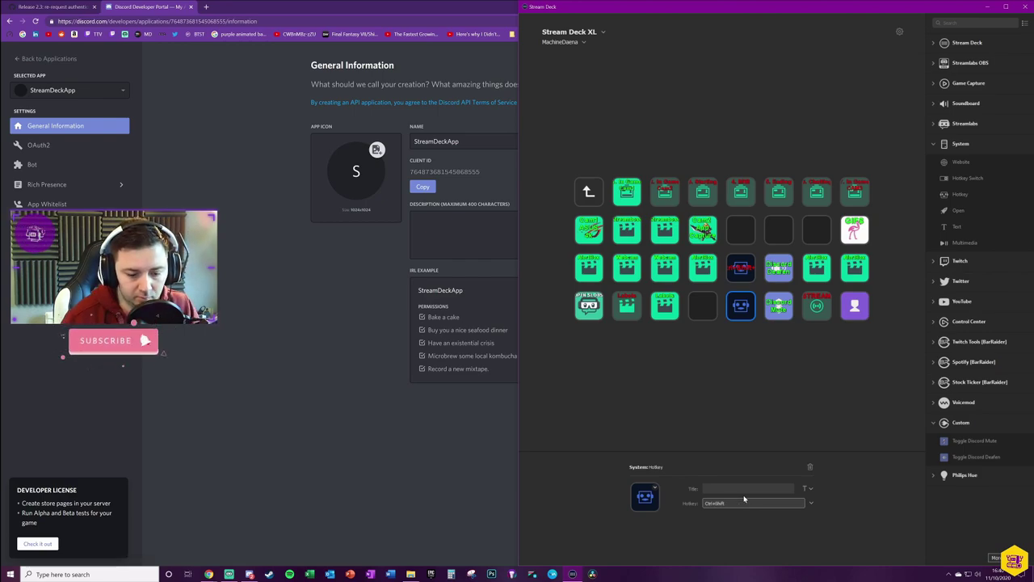
key("ctrl+shift+m")
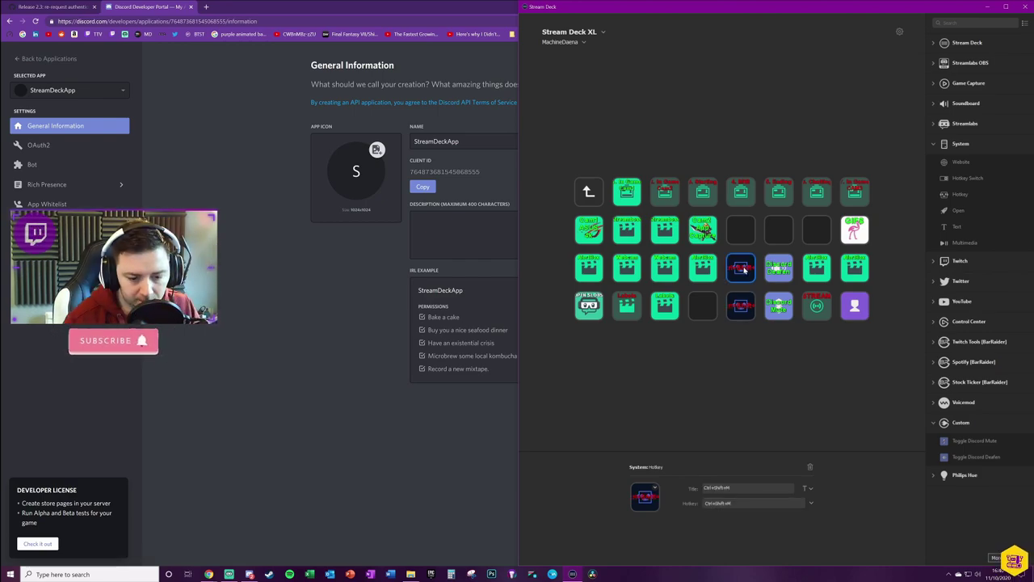
Step: Change the third-row Hotkey key's shortcut to Ctrl+Shift+D, retitle it "Ctrl+ Shift+D" over two lines, and deselect it
left_click(739, 504)
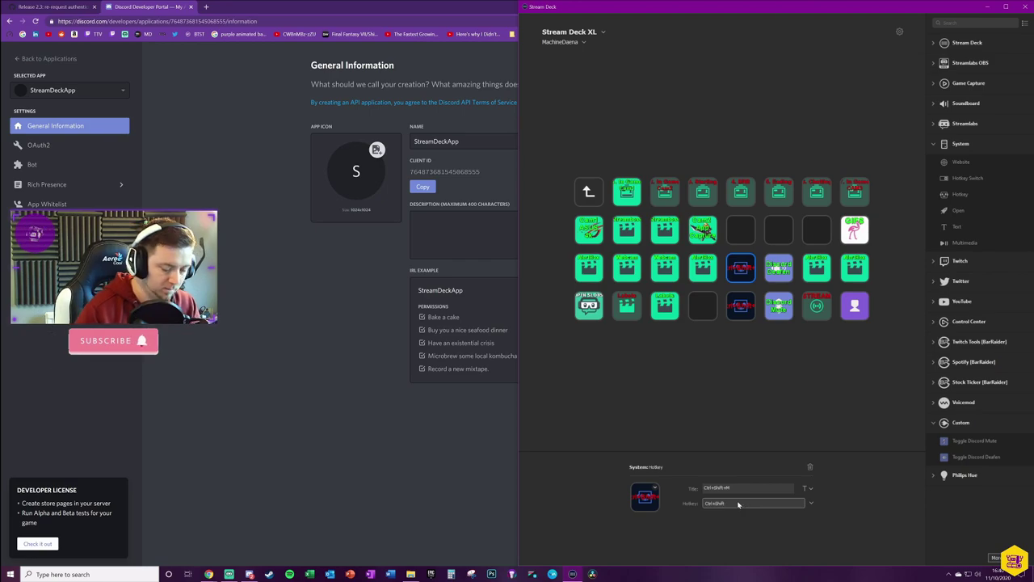
key("ctrl+shift+d")
left_click(741, 305)
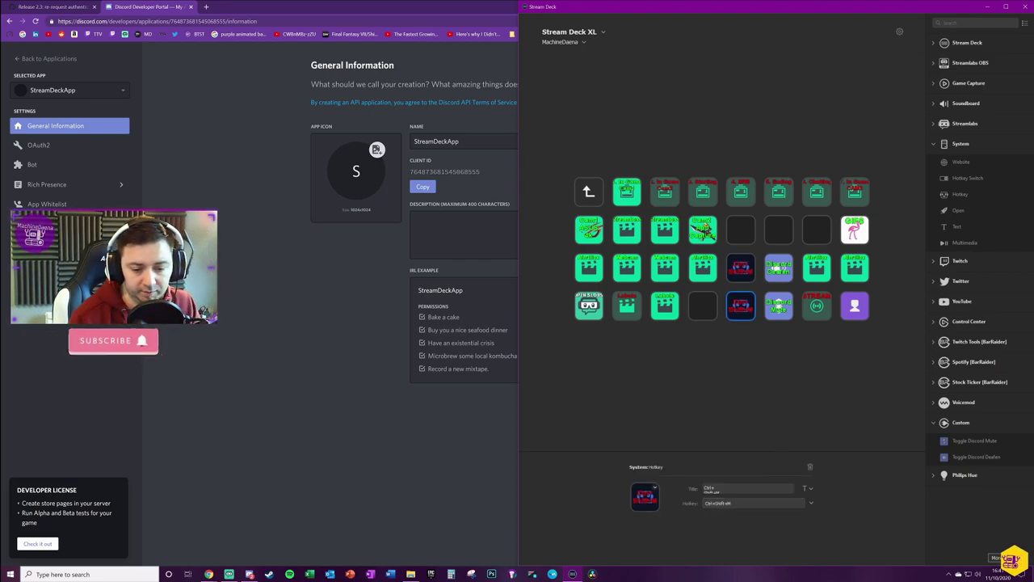
left_click(742, 275)
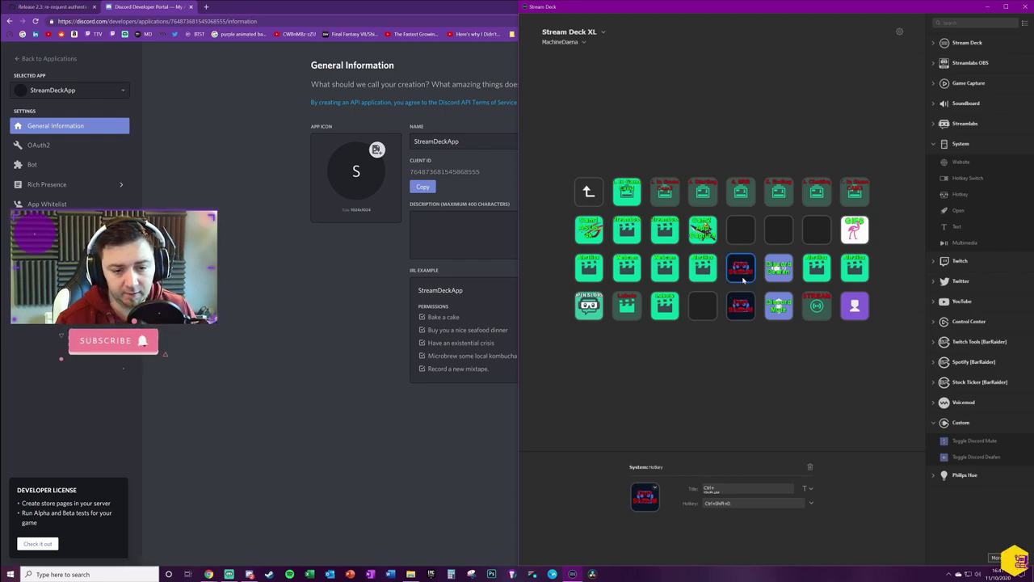
left_click(715, 488)
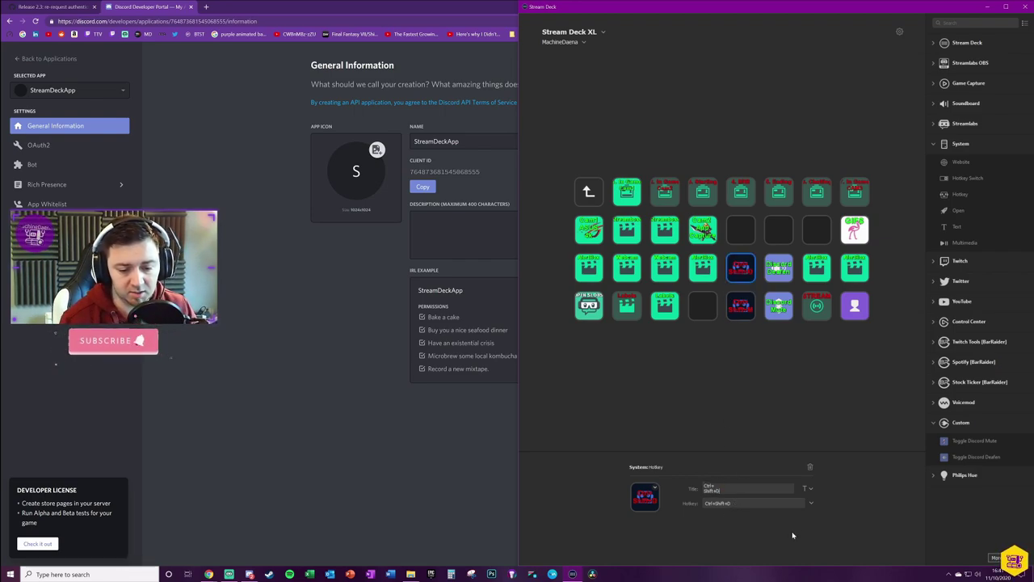
left_click(866, 388)
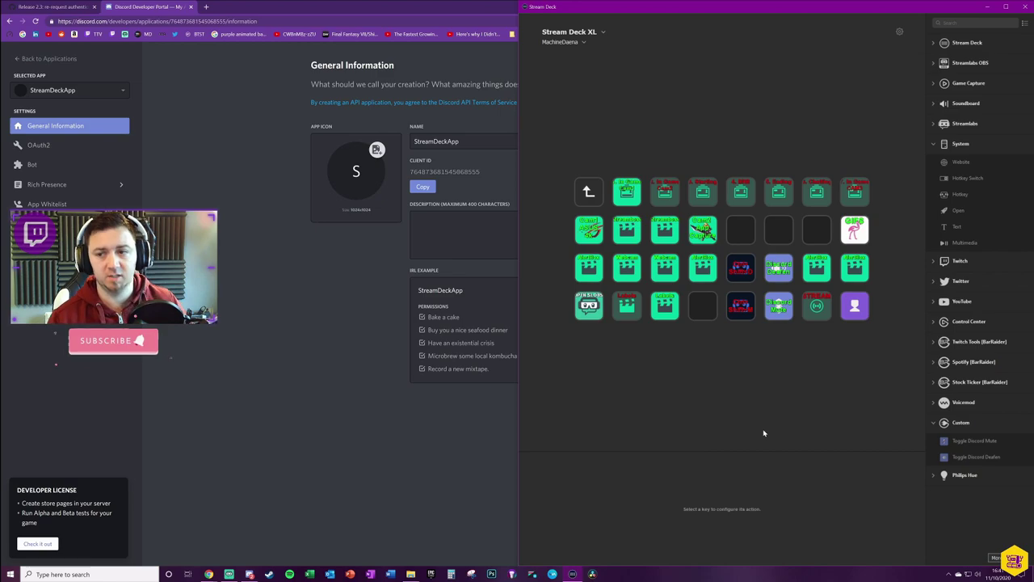